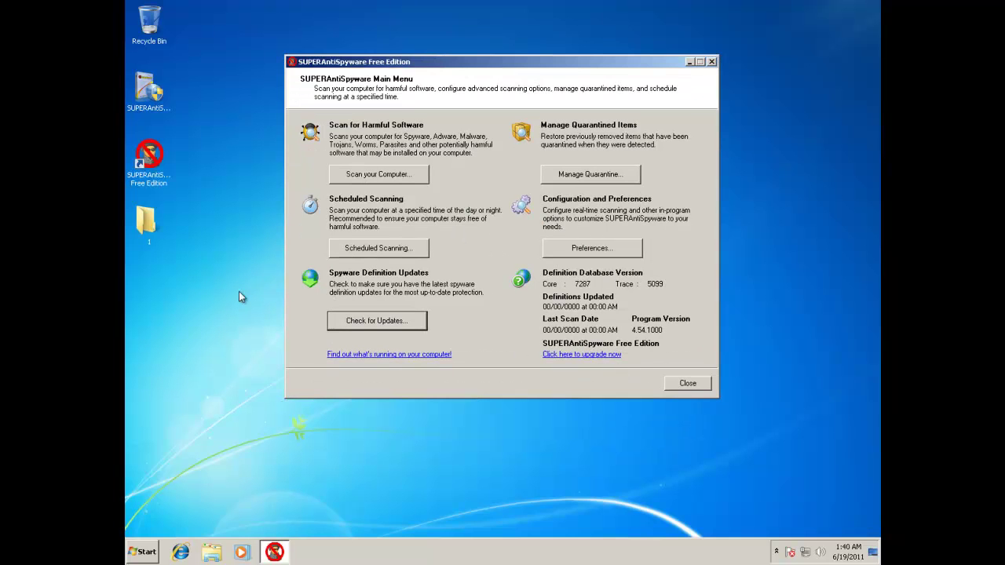
Examine the files in the desktop folder "1", then close the folder.
double_click(149, 222)
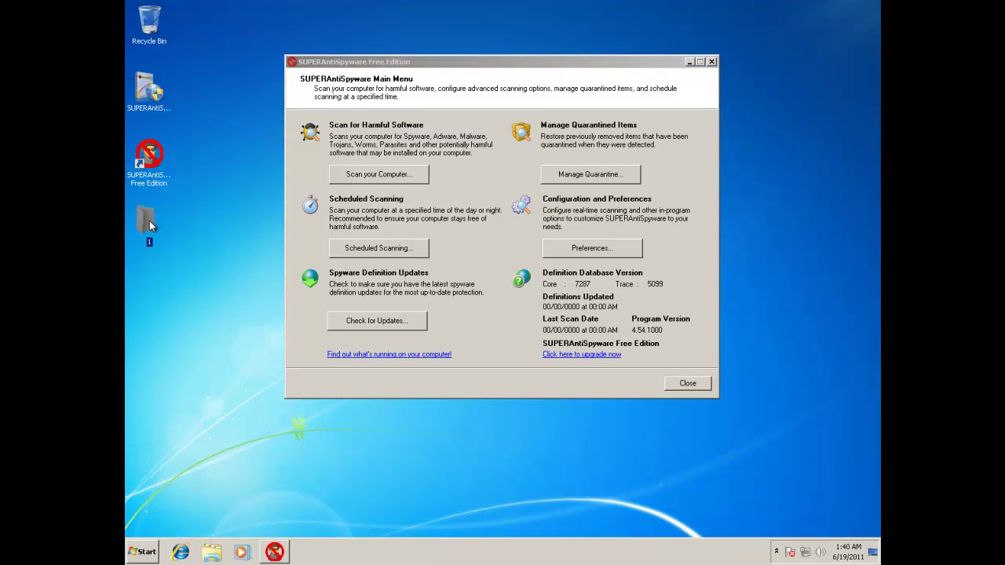
scroll(430, 169, down, 20)
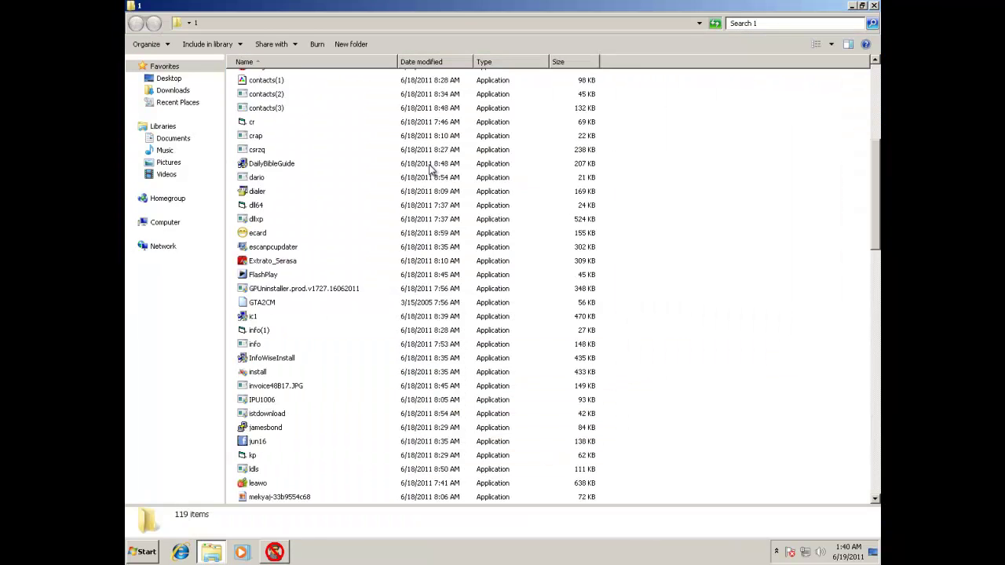
scroll(431, 169, down, 6)
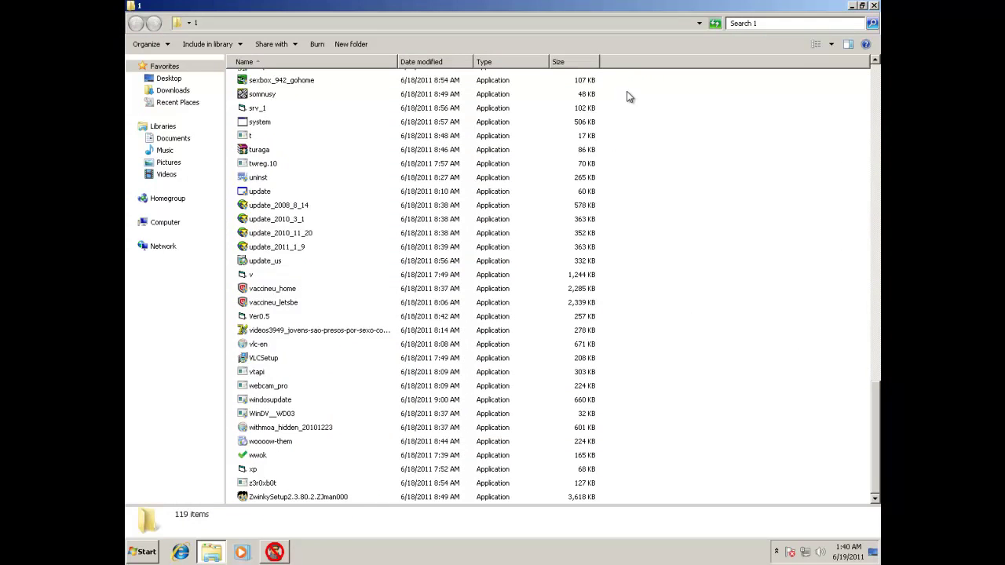
click(873, 7)
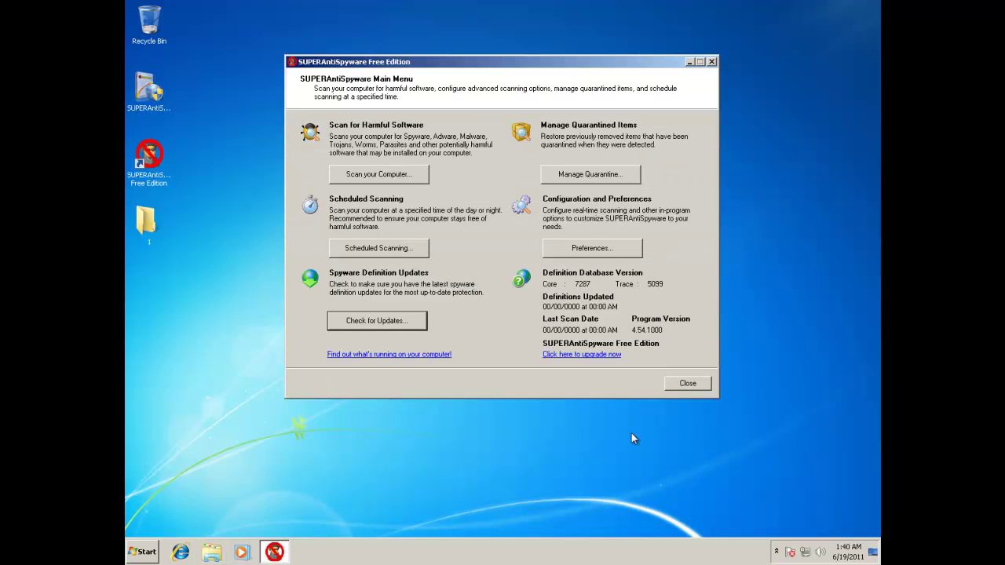
Check for spyware definition updates from the main menu and dismiss the message.
click(335, 317)
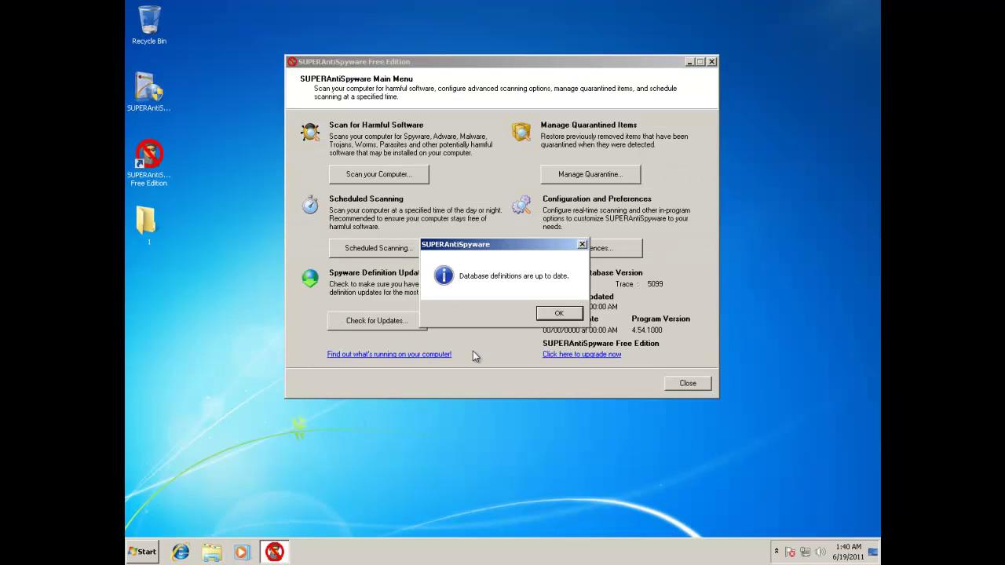
click(552, 313)
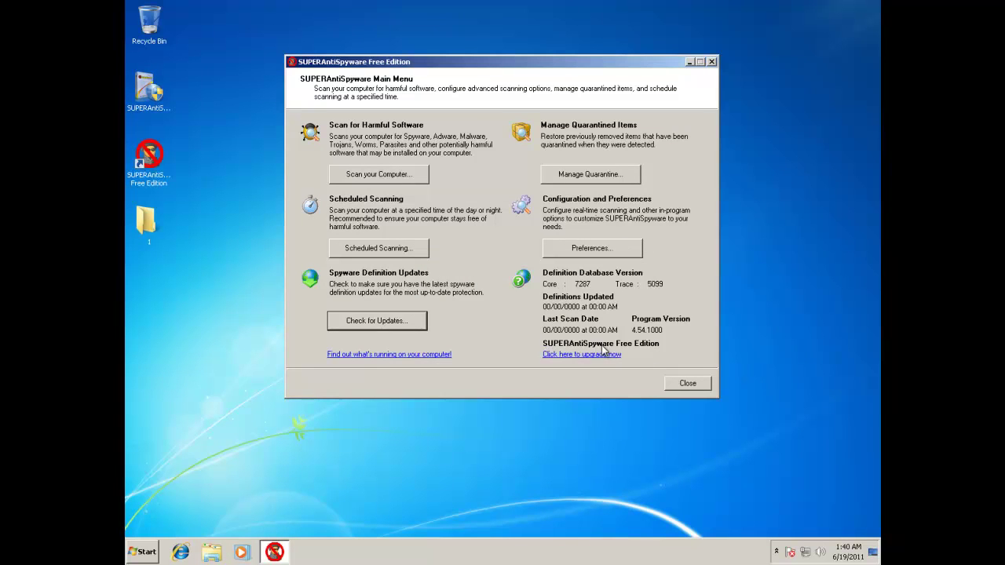
Review the preferences, including scanning control, real-time protection, hi-jack protection, logs, repairs, updates and help.
click(562, 250)
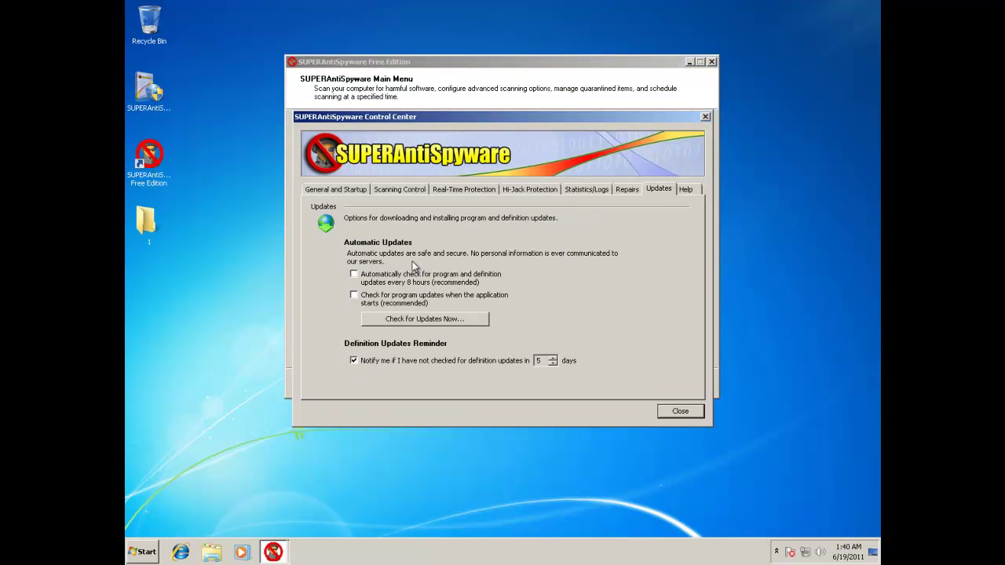
click(366, 196)
click(384, 188)
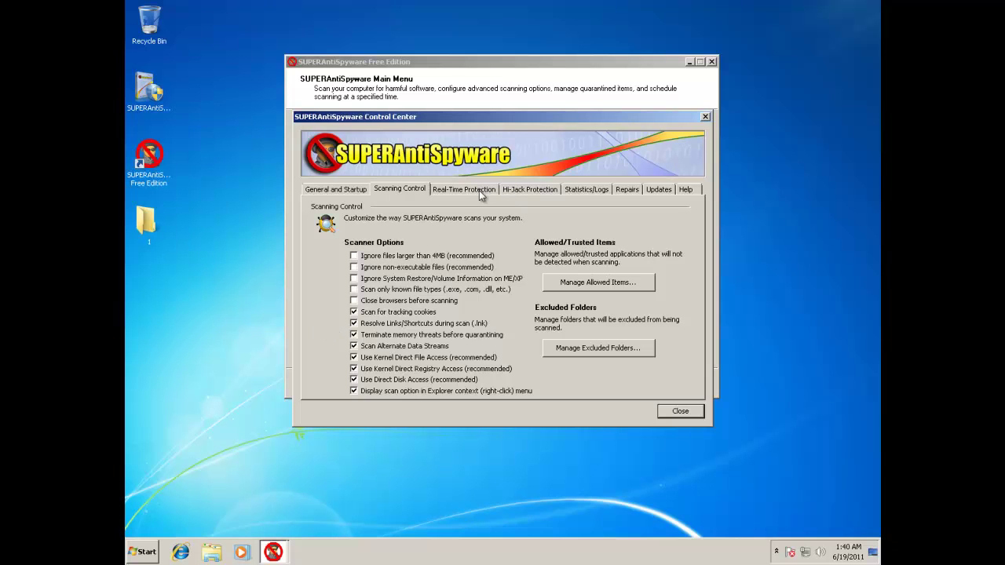
click(150, 225)
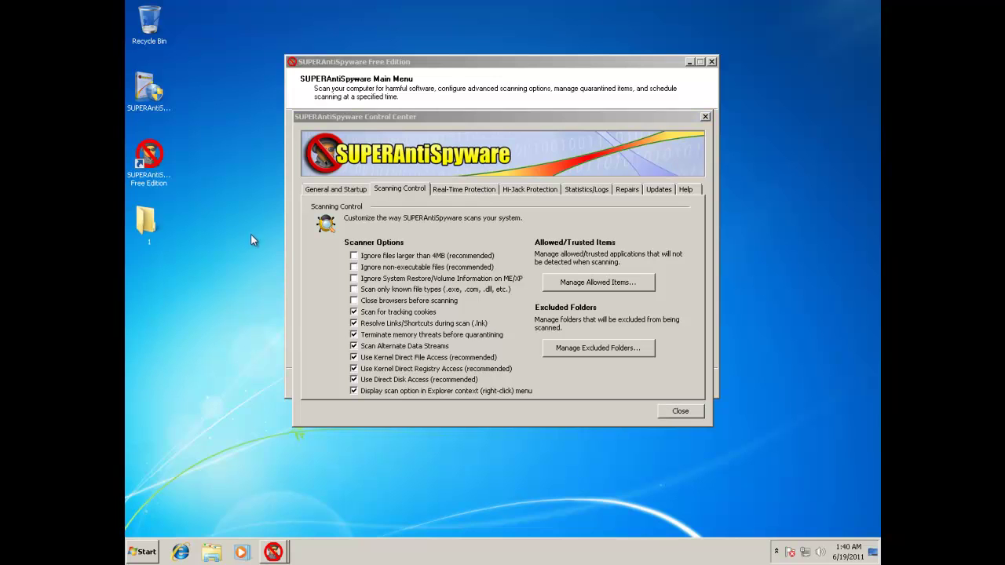
click(366, 332)
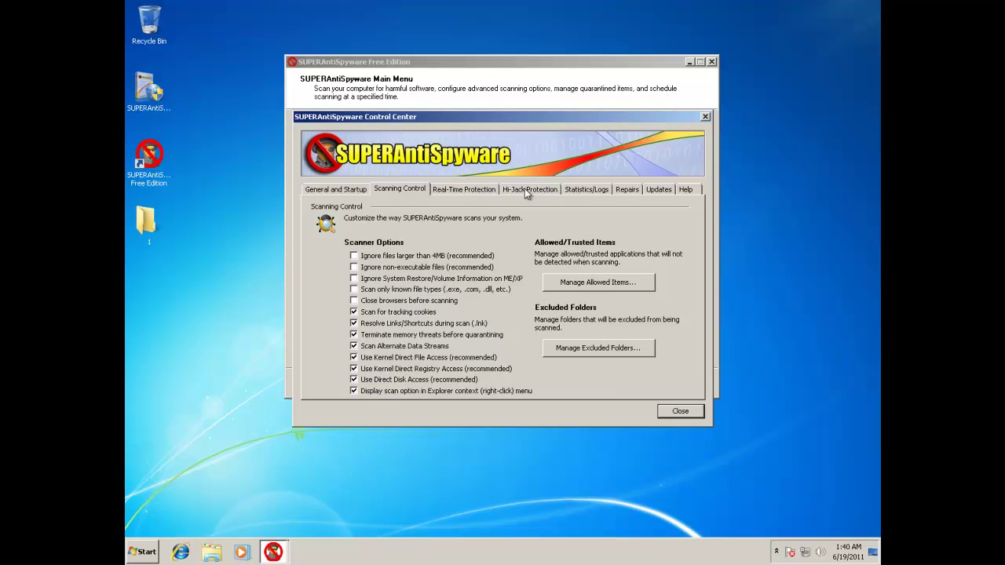
click(463, 190)
click(530, 189)
click(586, 190)
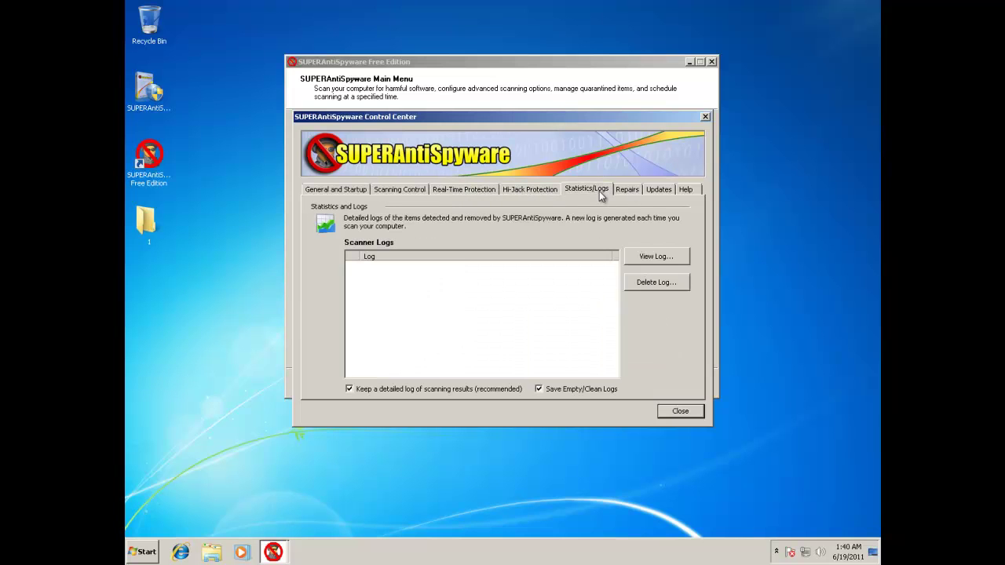
click(627, 189)
click(658, 191)
click(685, 189)
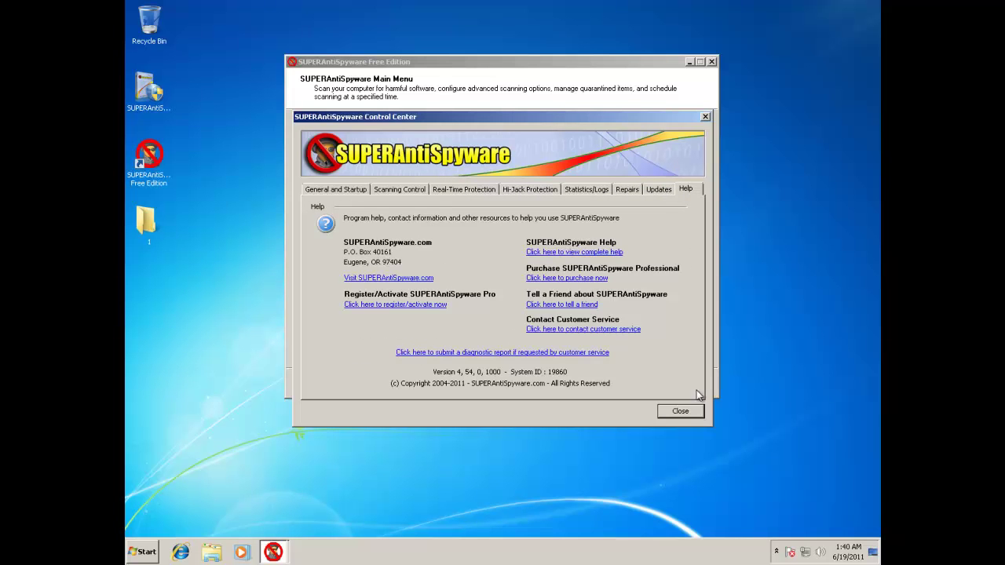
Check for updates from the Updates preferences and recheck the spyware definitions from the main menu.
click(659, 191)
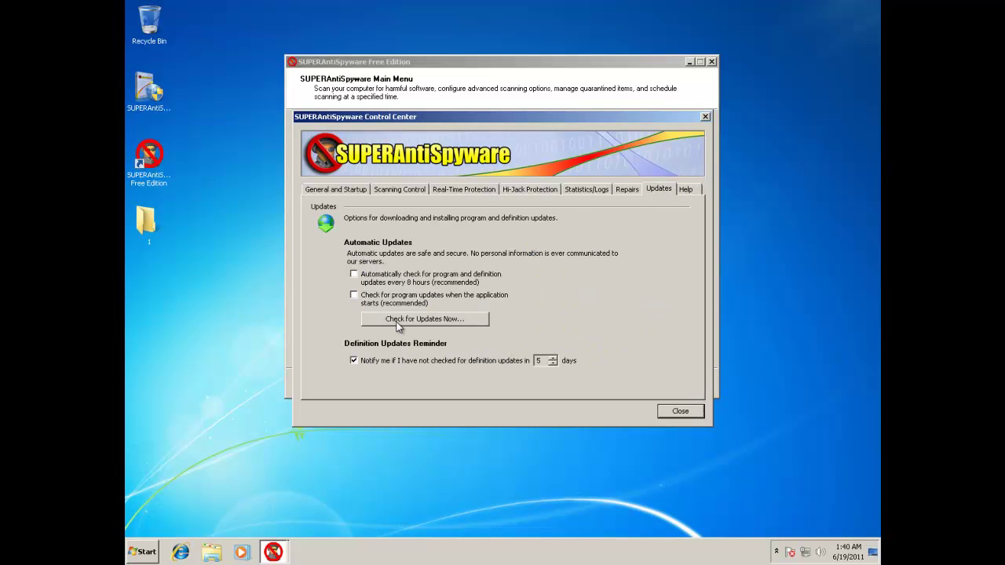
click(462, 314)
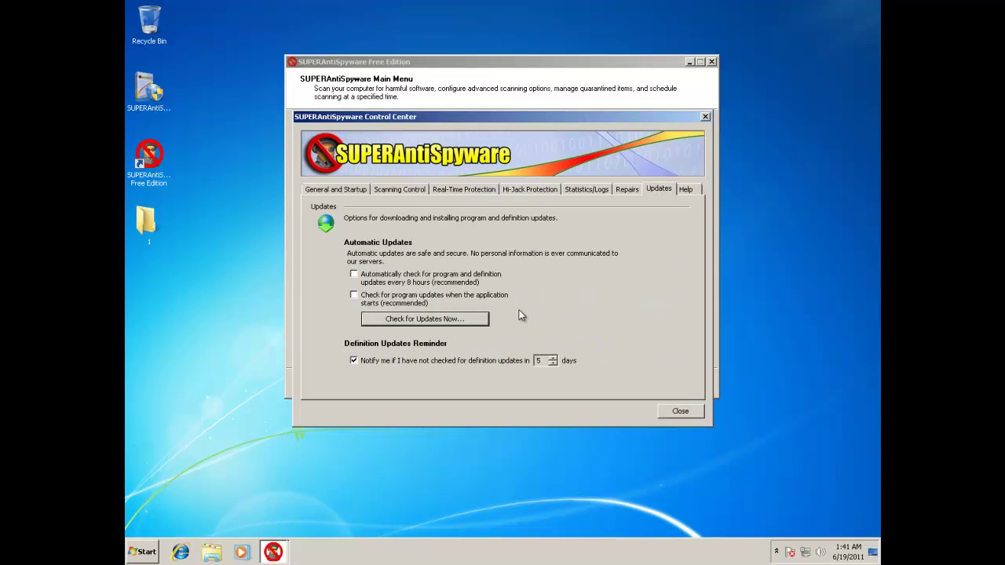
click(660, 411)
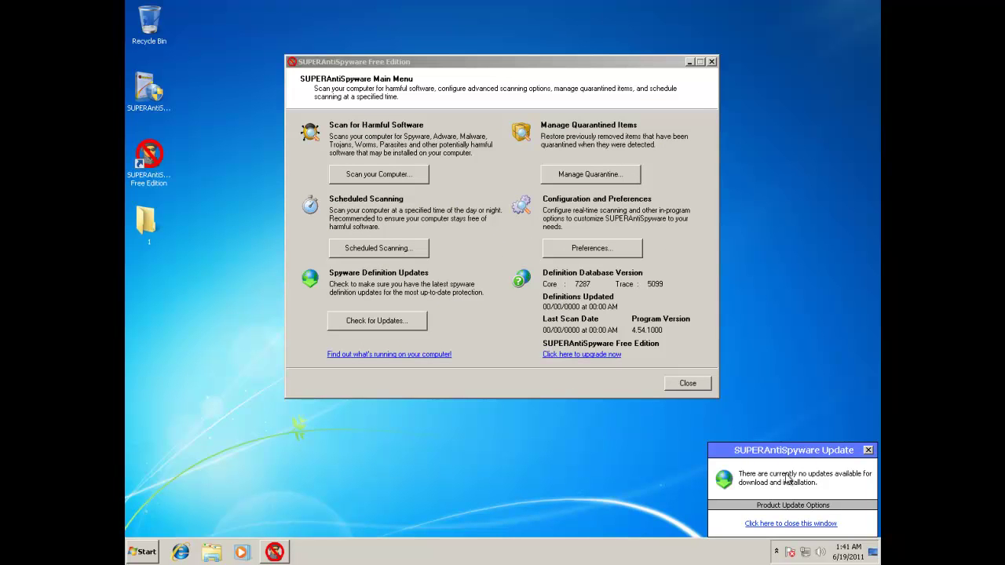
click(868, 450)
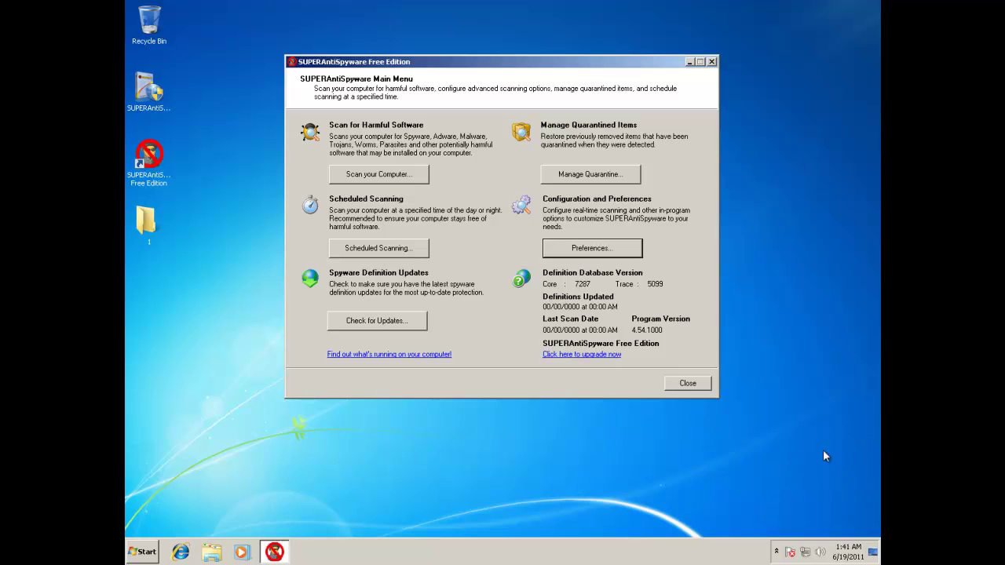
click(377, 321)
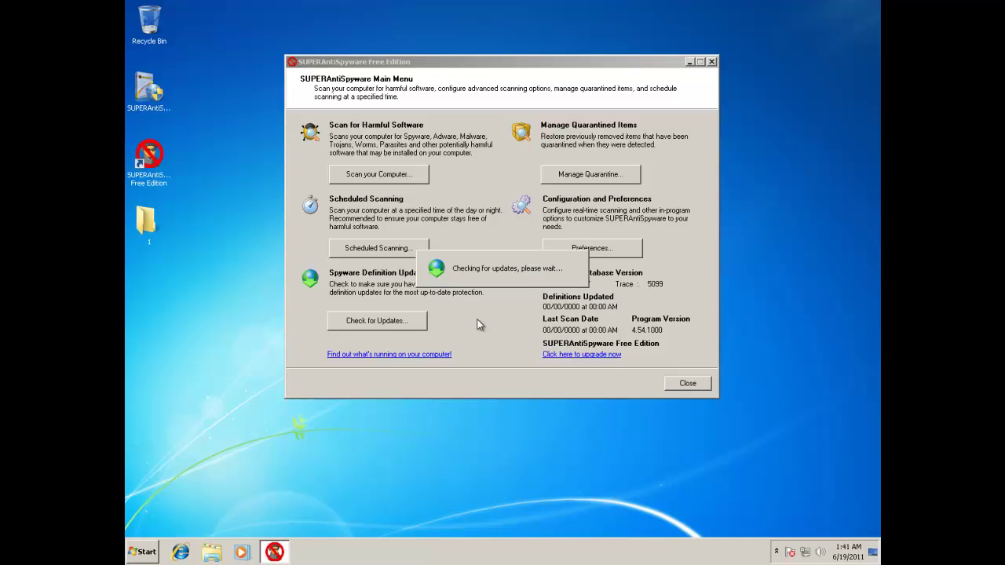
key(Return)
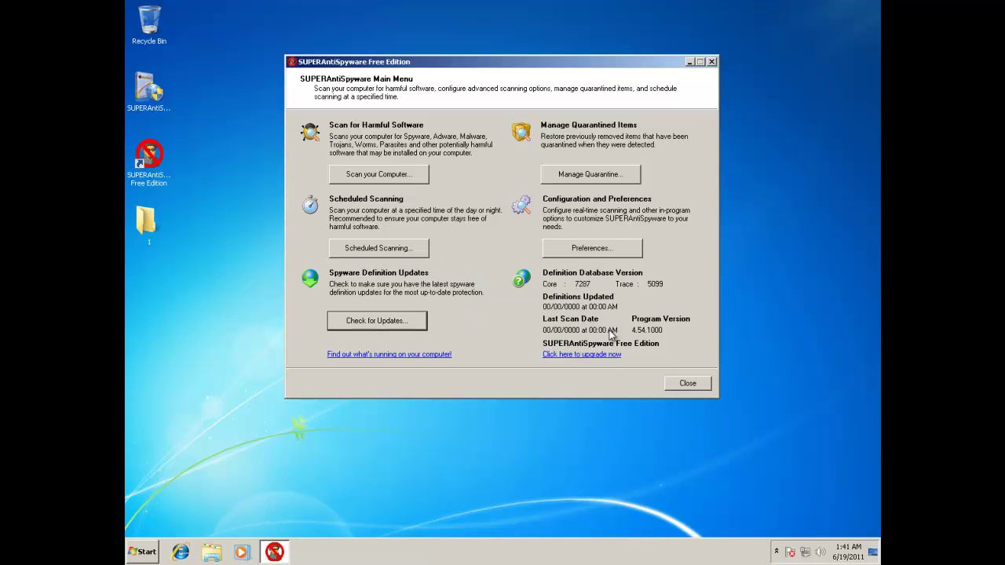
Close the main menu and scan the desktop folder "1" with SUPERAntiSpyware.
click(687, 383)
right_click(154, 228)
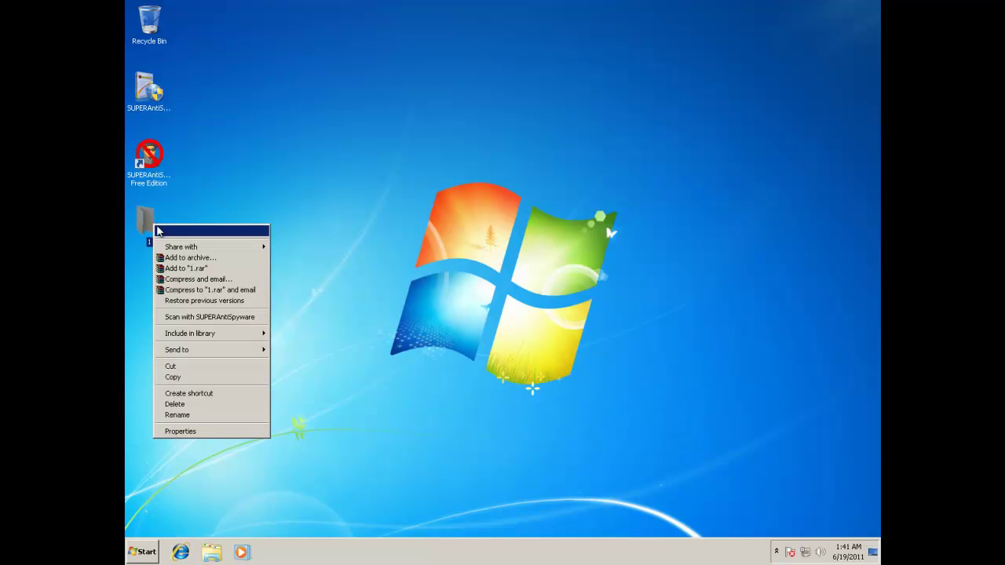
click(196, 317)
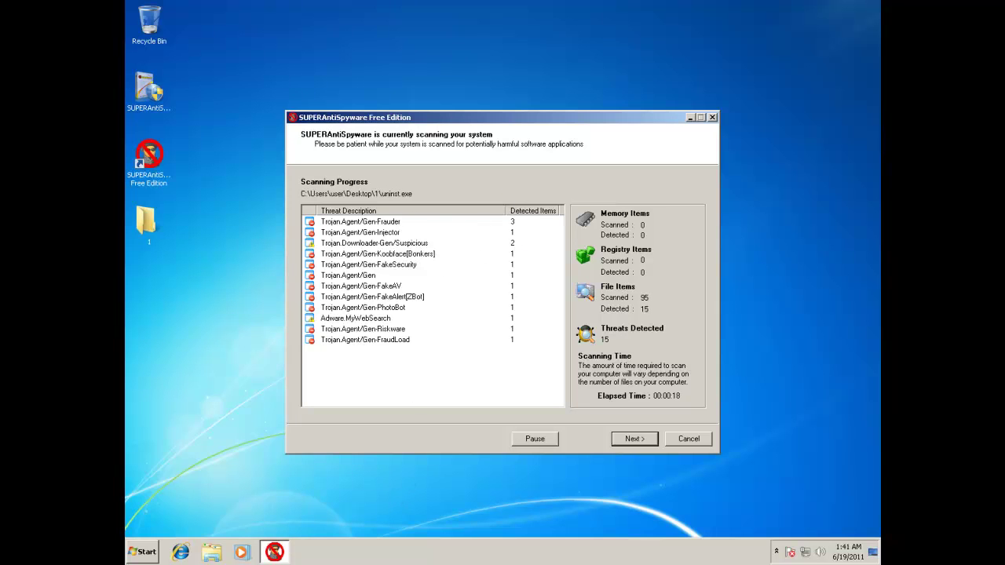
click(717, 518)
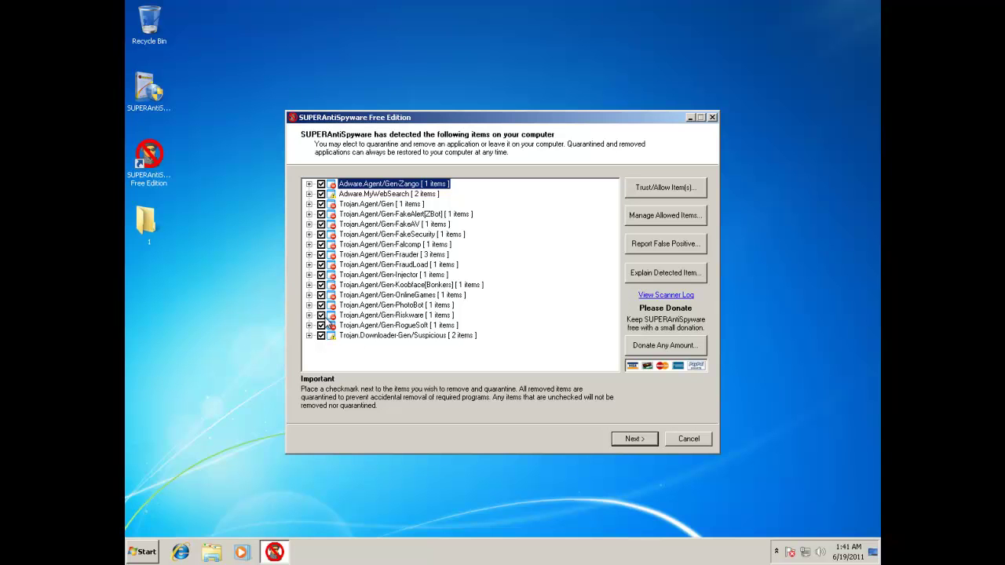
Quarantine and remove all the detected items, declining the reboot, and finish the removal.
click(635, 438)
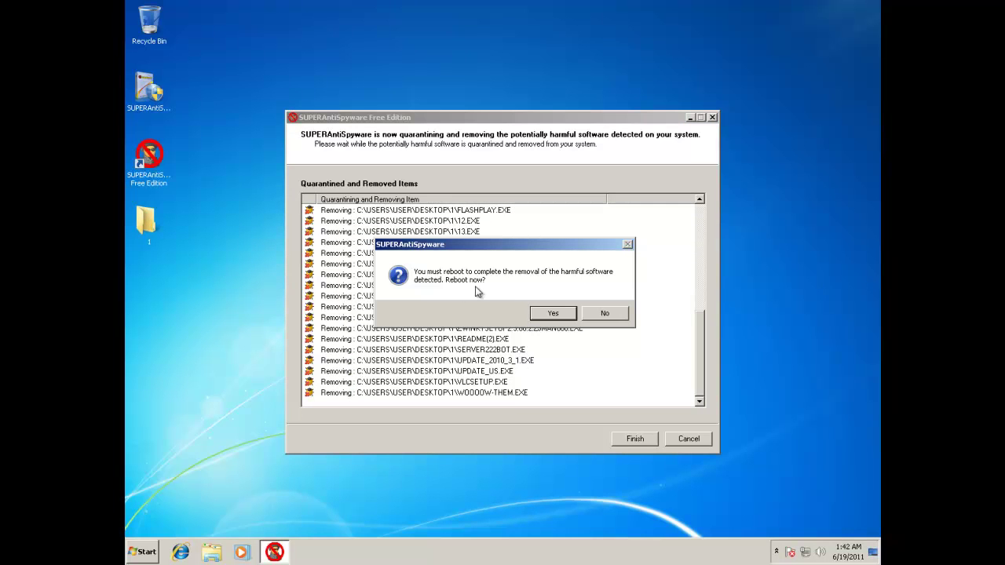
click(605, 314)
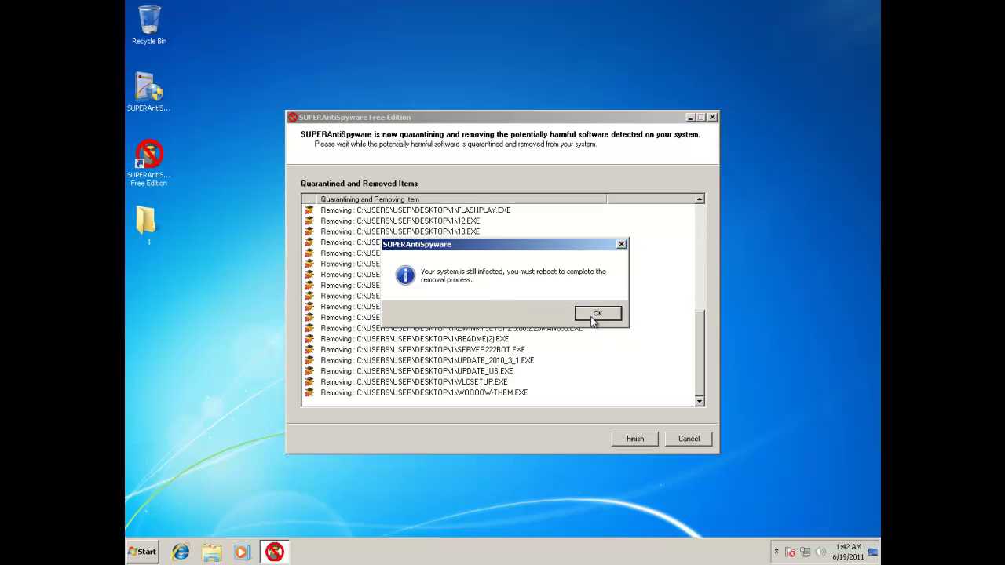
click(595, 316)
click(621, 440)
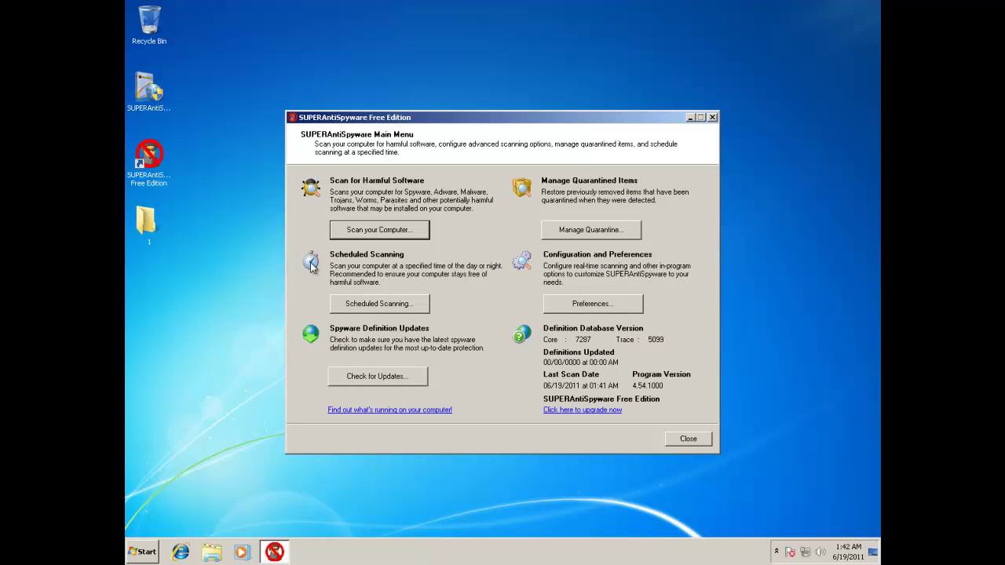
Examine the files and item count remaining in folder "1", then close the folder window.
double_click(147, 221)
scroll(180, 283, down, 12)
scroll(190, 514, down, 15)
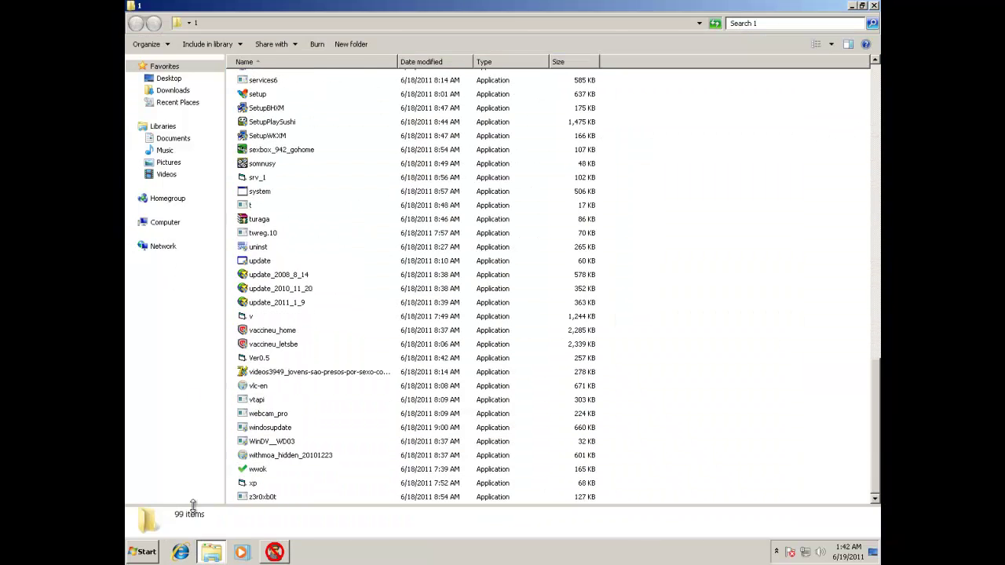
click(141, 552)
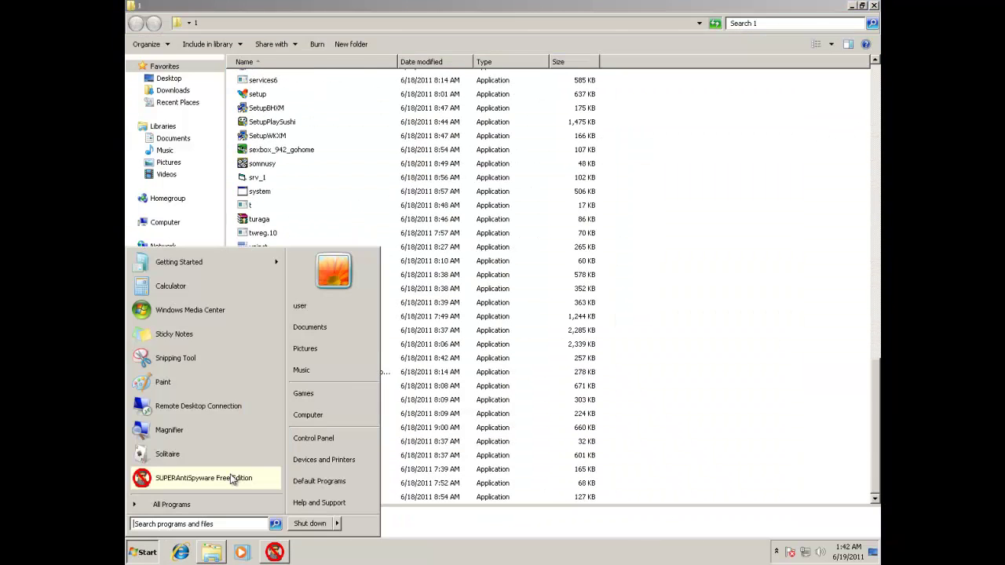
click(244, 524)
click(157, 553)
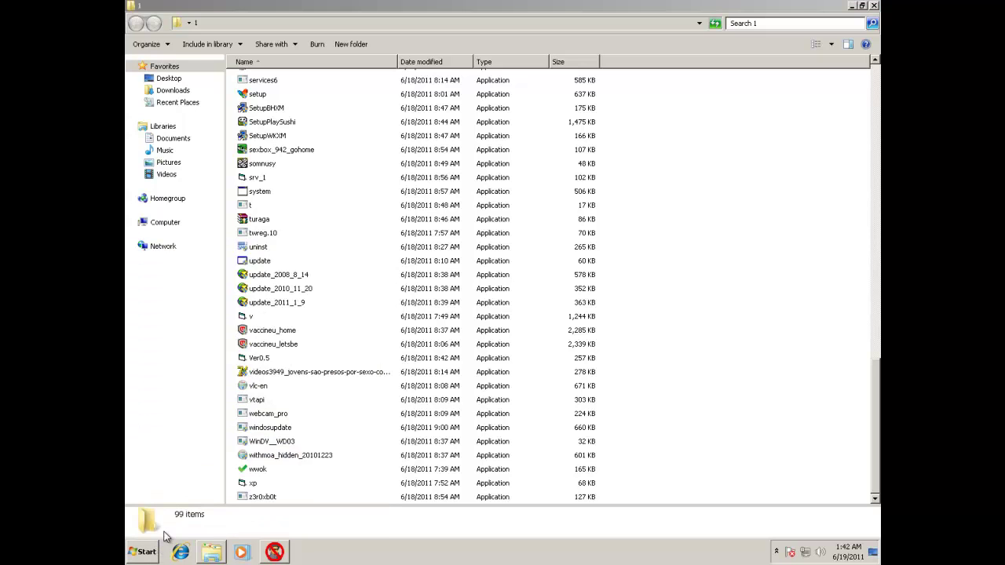
right_click(214, 548)
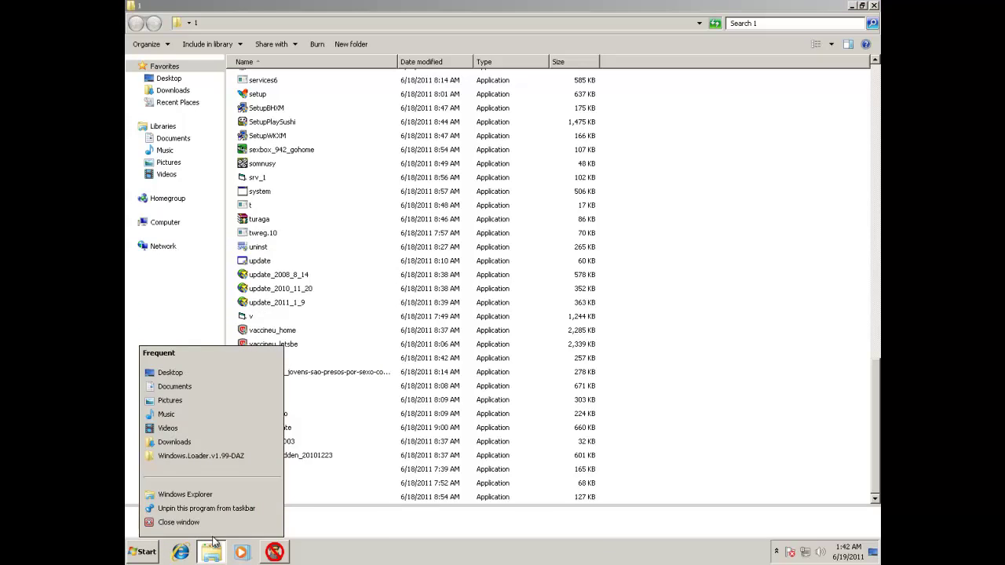
click(235, 525)
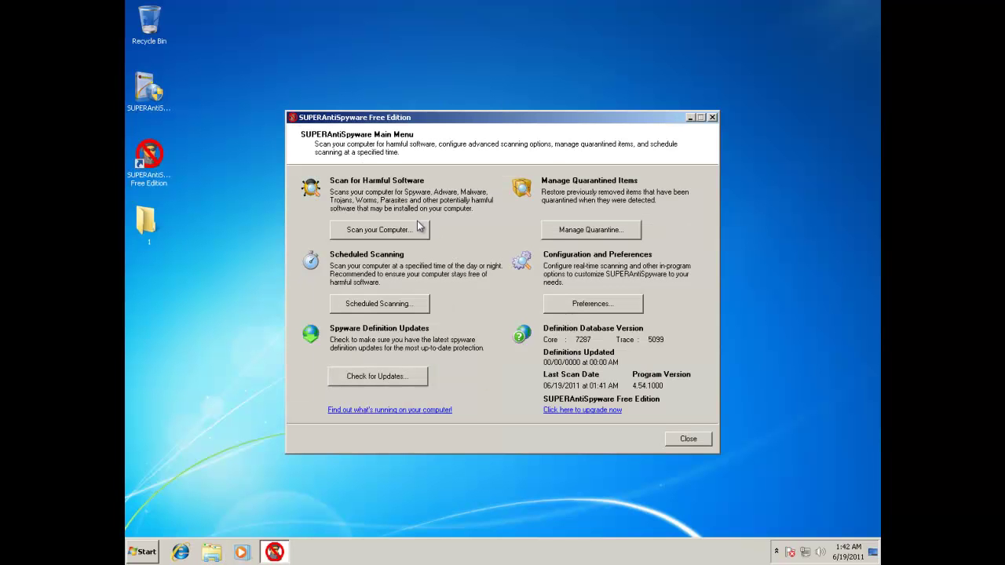
Close the main menu and rescan folder "1" with SUPERAntiSpyware, dismissing the scan when complete.
click(144, 226)
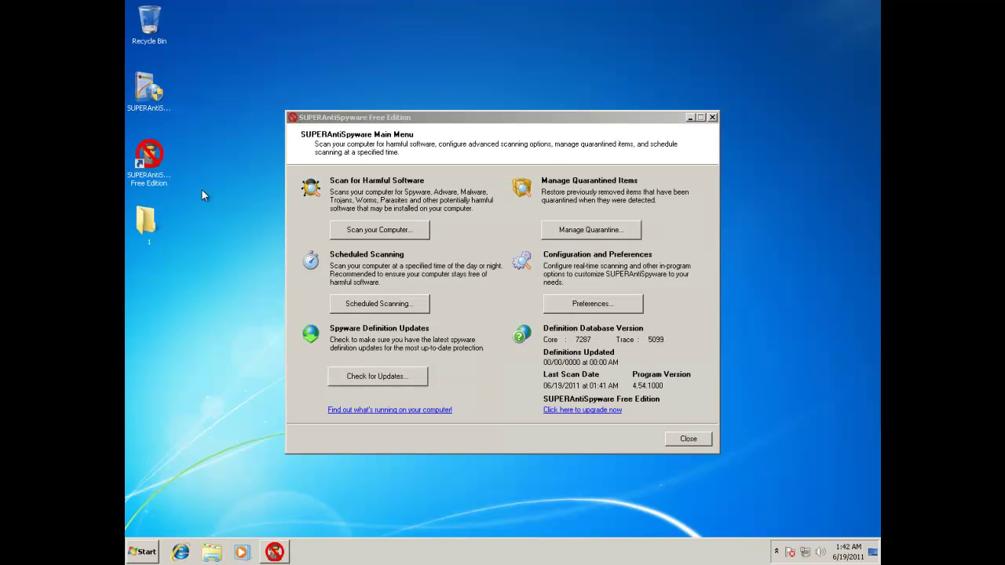
click(688, 438)
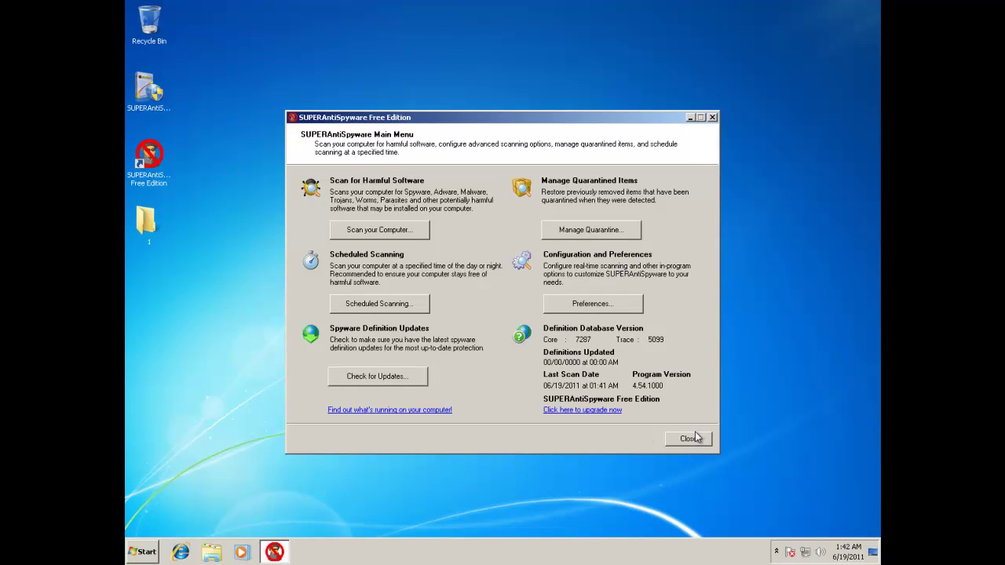
right_click(147, 221)
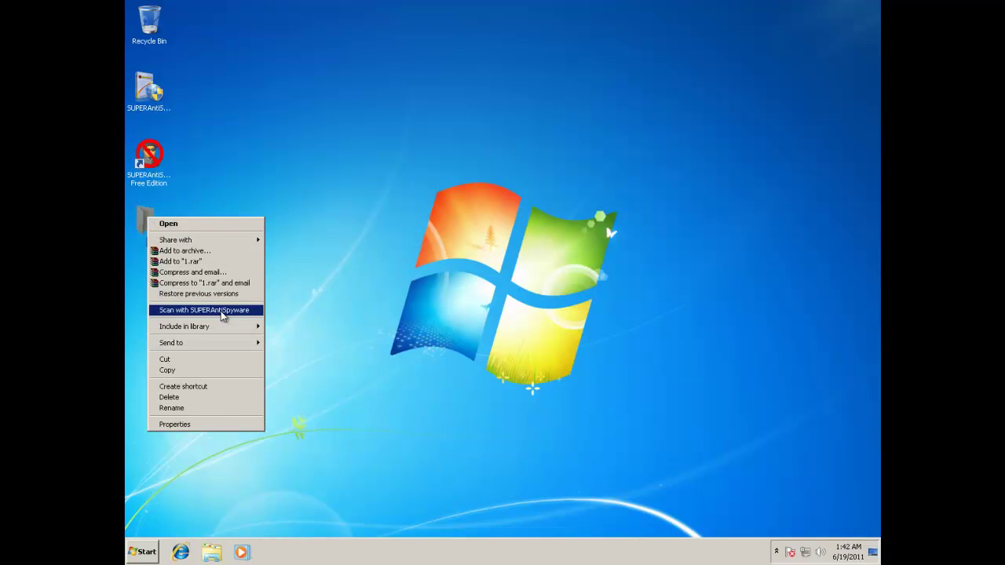
click(249, 313)
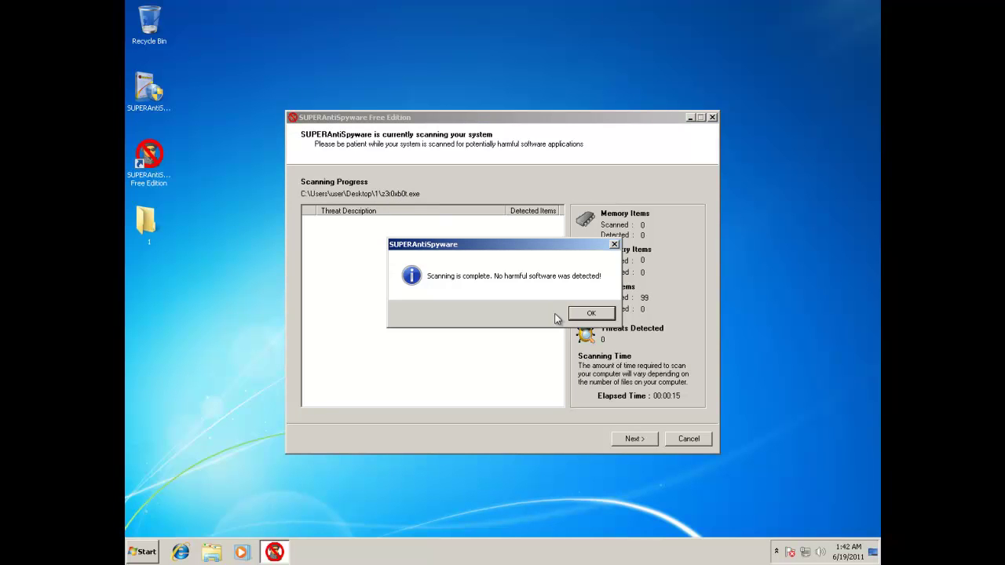
click(601, 314)
click(328, 363)
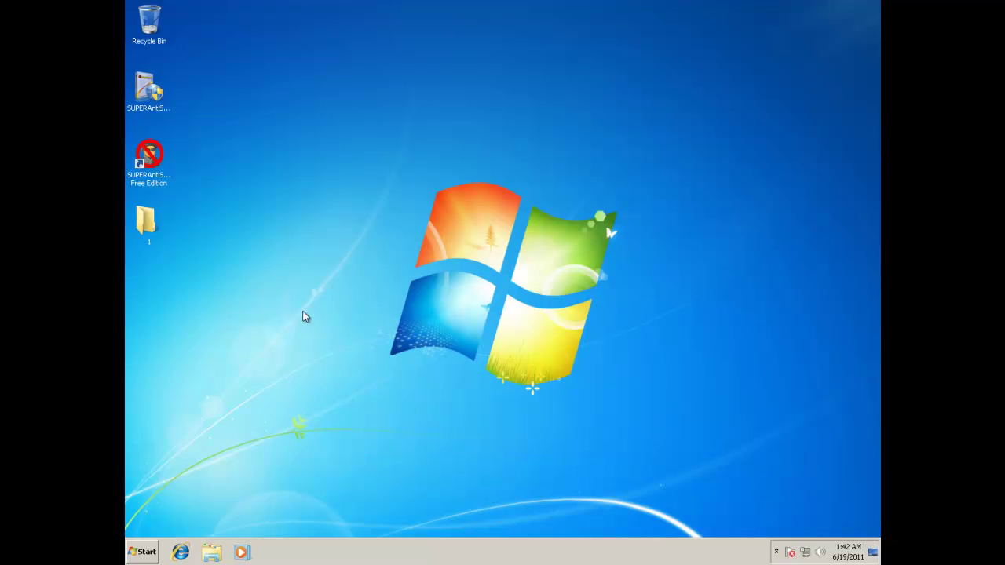
Examine the files and item count remaining in folder "1", and close the folder window.
double_click(144, 223)
scroll(267, 347, down, 12)
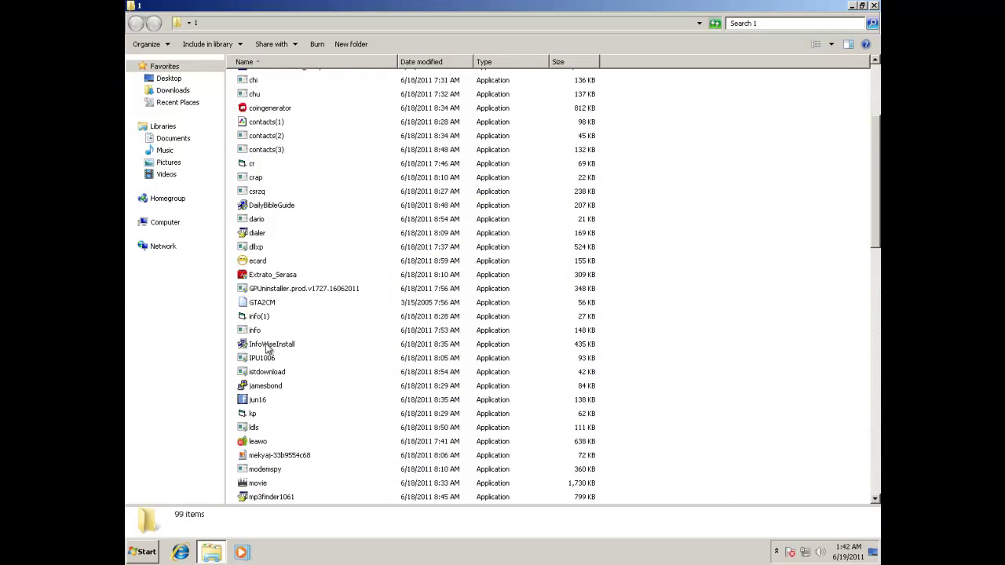
scroll(267, 346, down, 13)
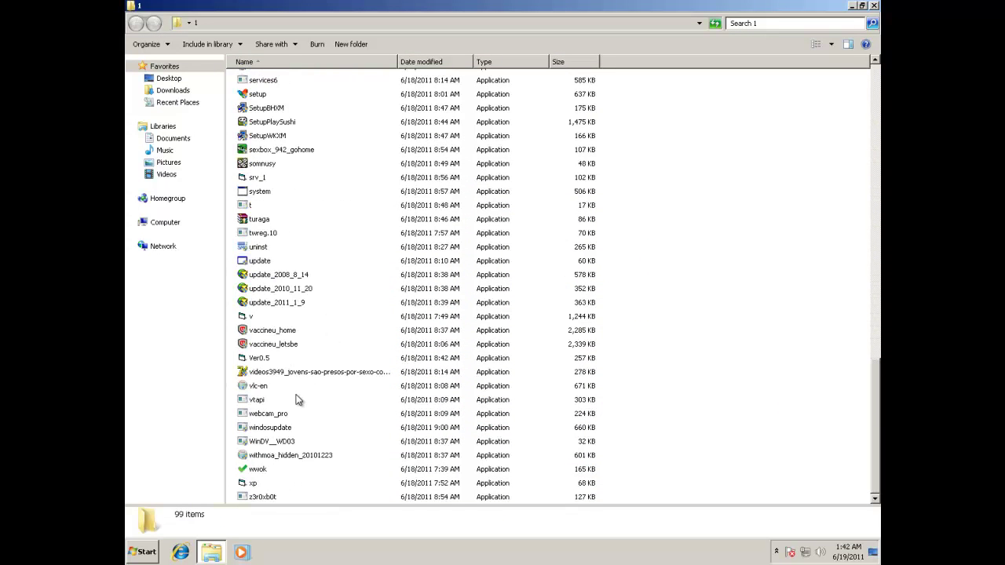
scroll(297, 396, up, 7)
scroll(296, 392, up, 15)
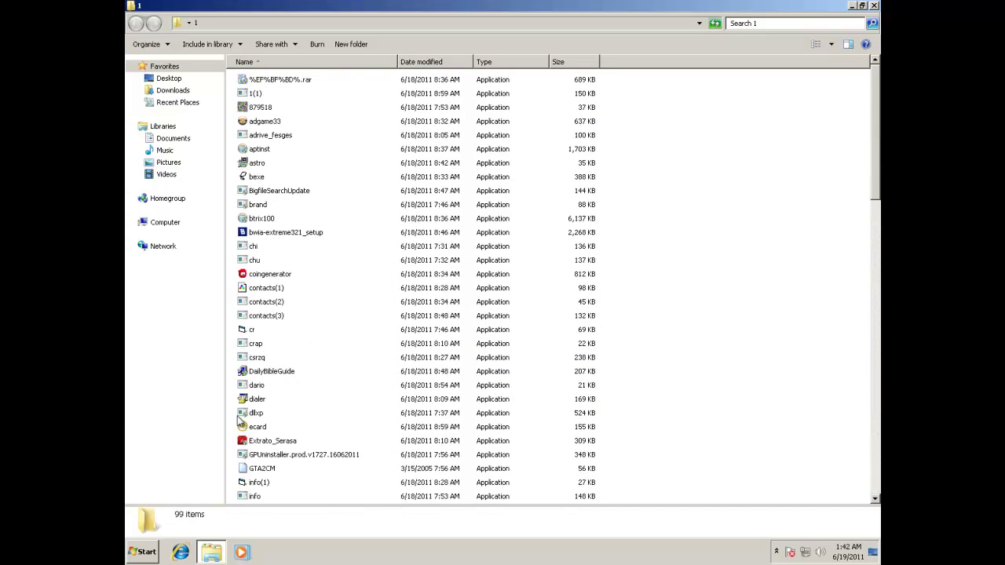
right_click(210, 552)
right_click(212, 551)
right_click(211, 553)
click(179, 521)
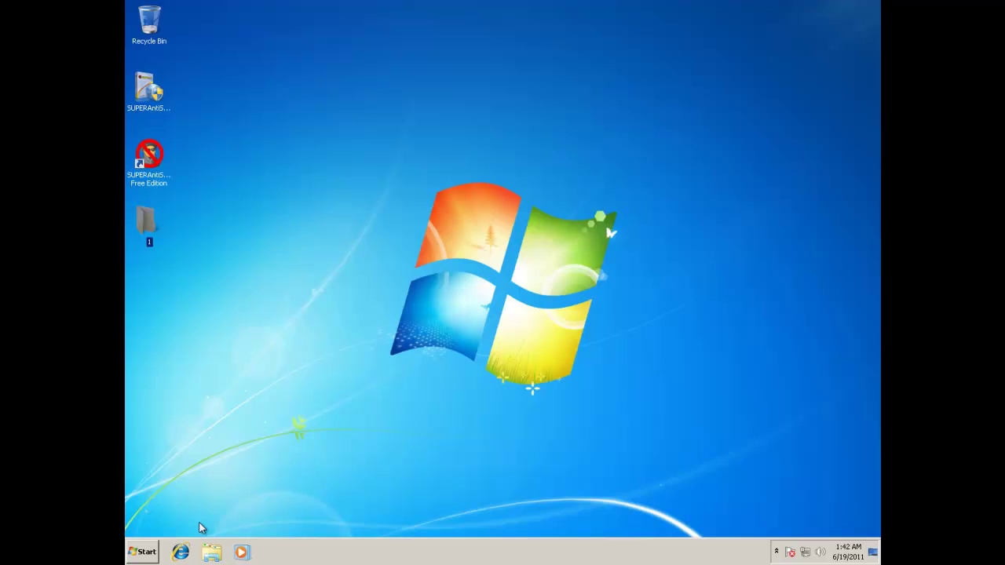
click(143, 552)
mouse_move(343, 532)
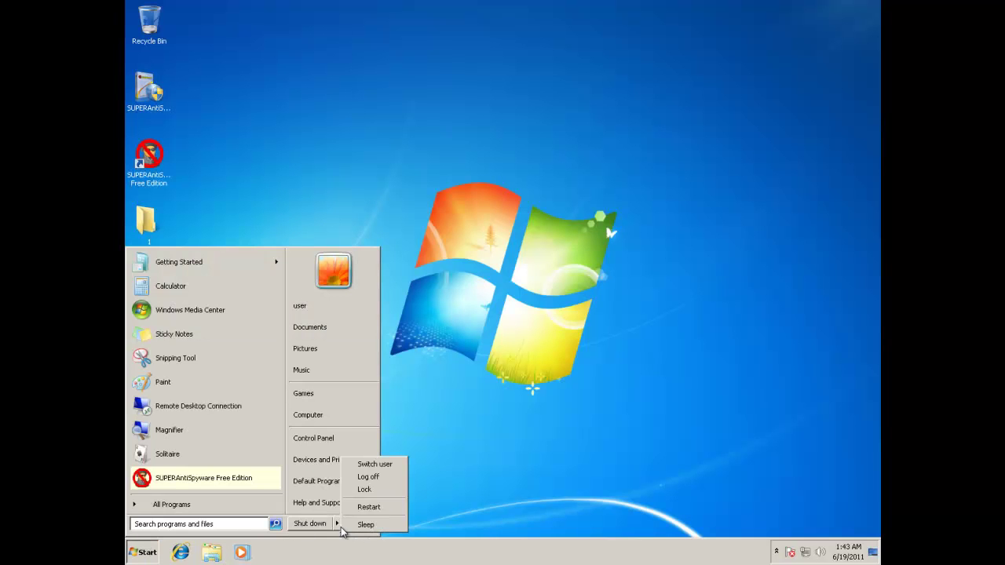
click(504, 442)
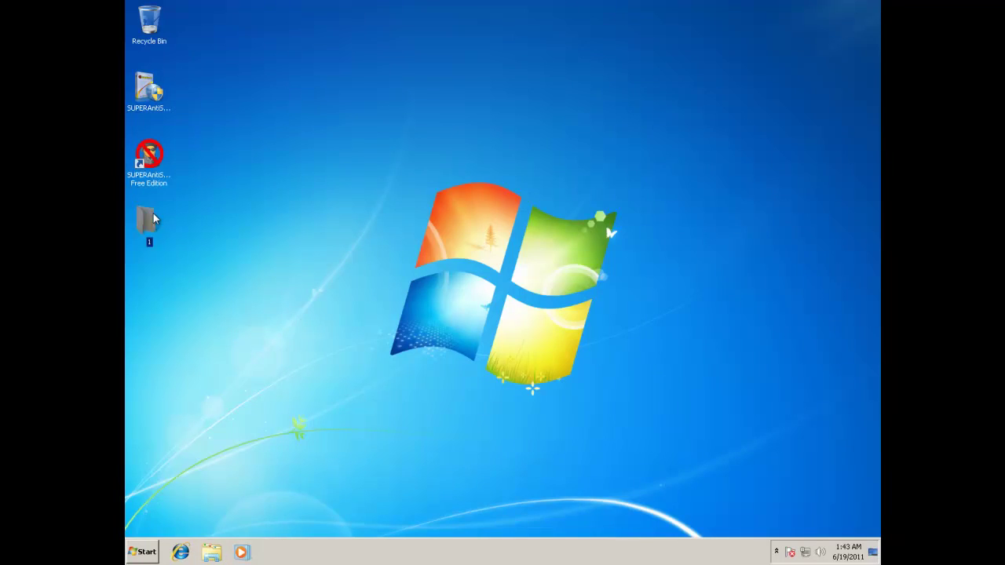
Reopen folder "1" to check its item count, and close the window.
double_click(152, 217)
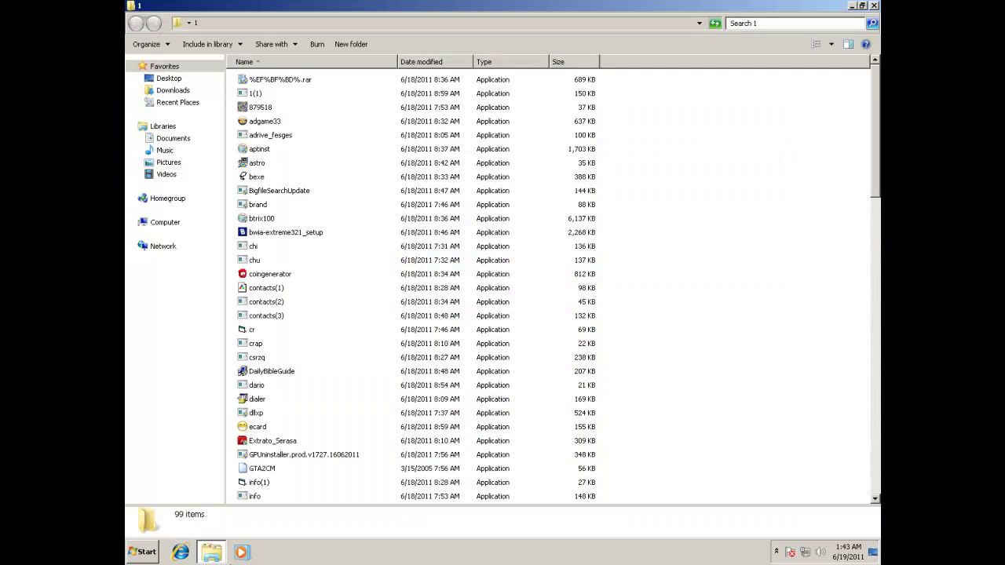
right_click(212, 552)
click(175, 526)
Restart Windows.
click(146, 551)
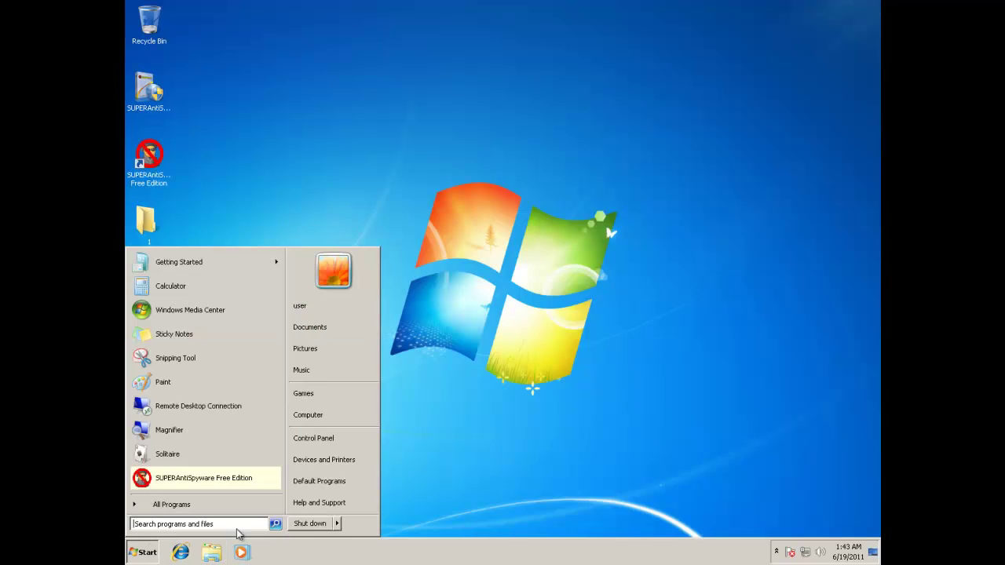
mouse_move(337, 523)
click(363, 507)
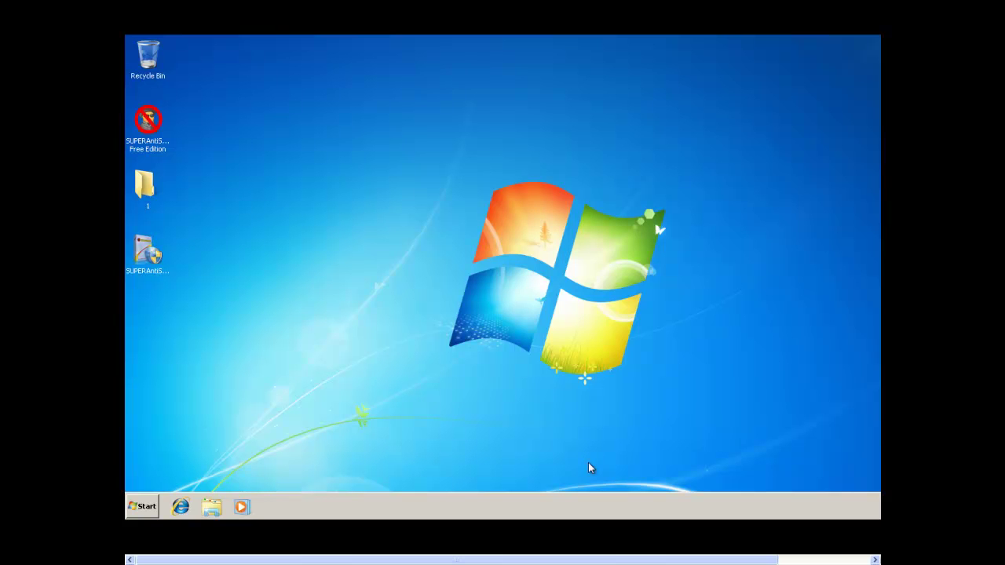
scroll(758, 457, right, 3)
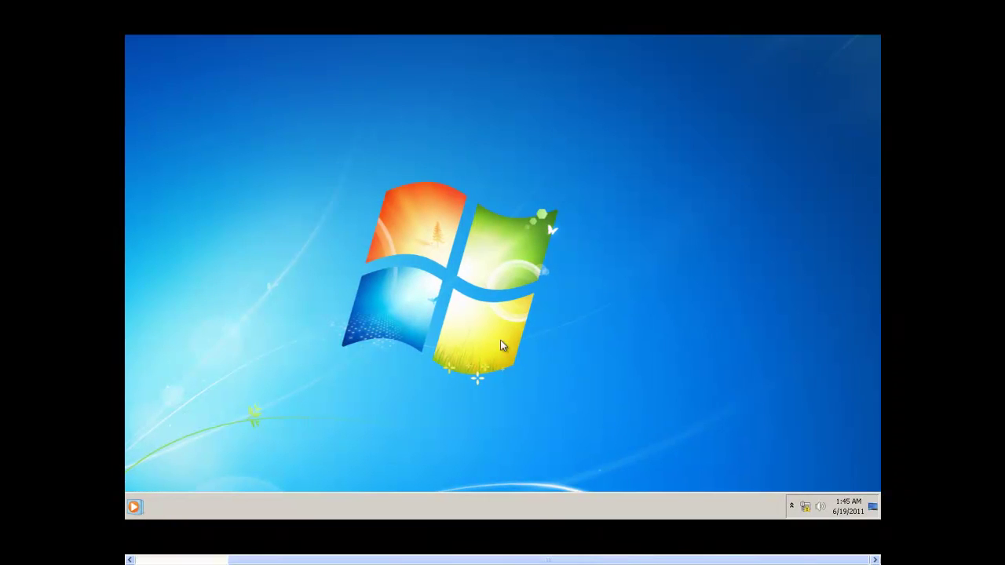
key(alt+m)
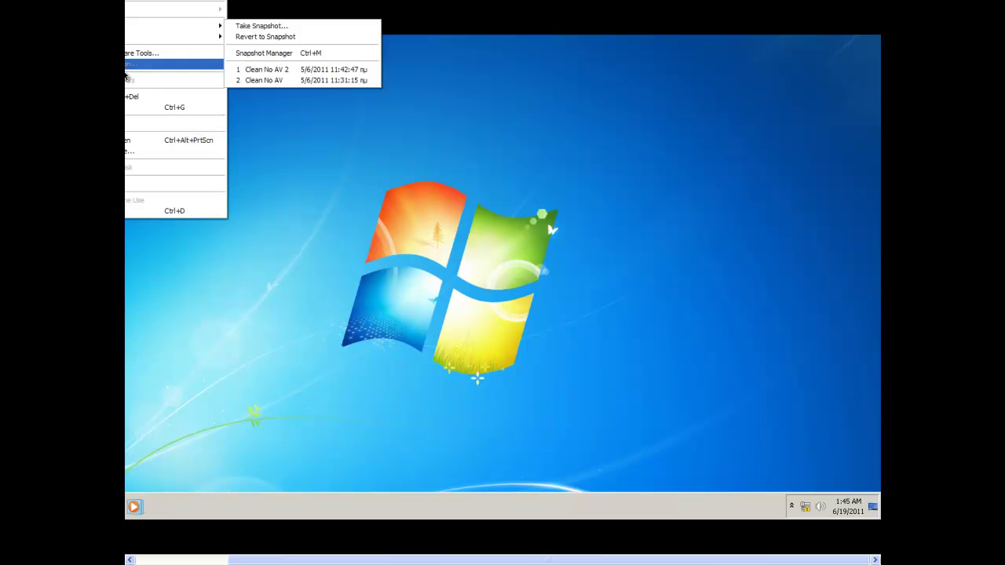
key(Escape)
key(Up)
key(Up)
key(Up)
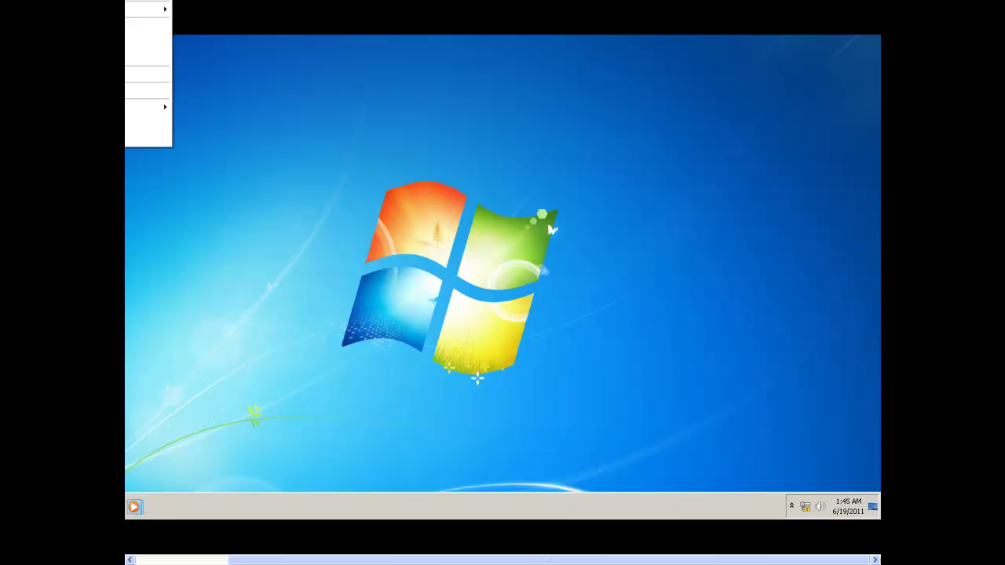
key(Escape)
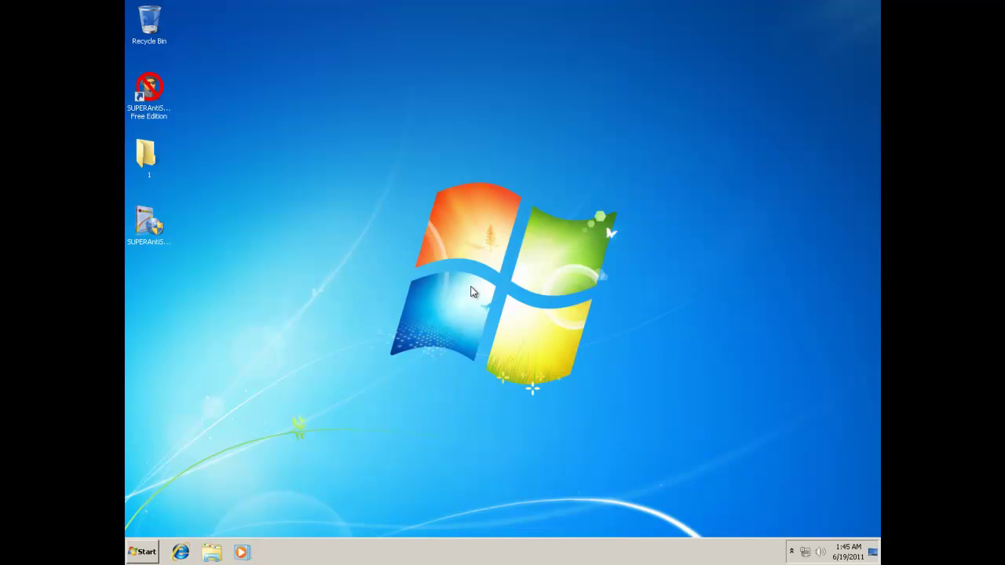
Open the SUPERAntiSpyware main menu from its background icon and check for definition updates, dismissing the result.
click(791, 551)
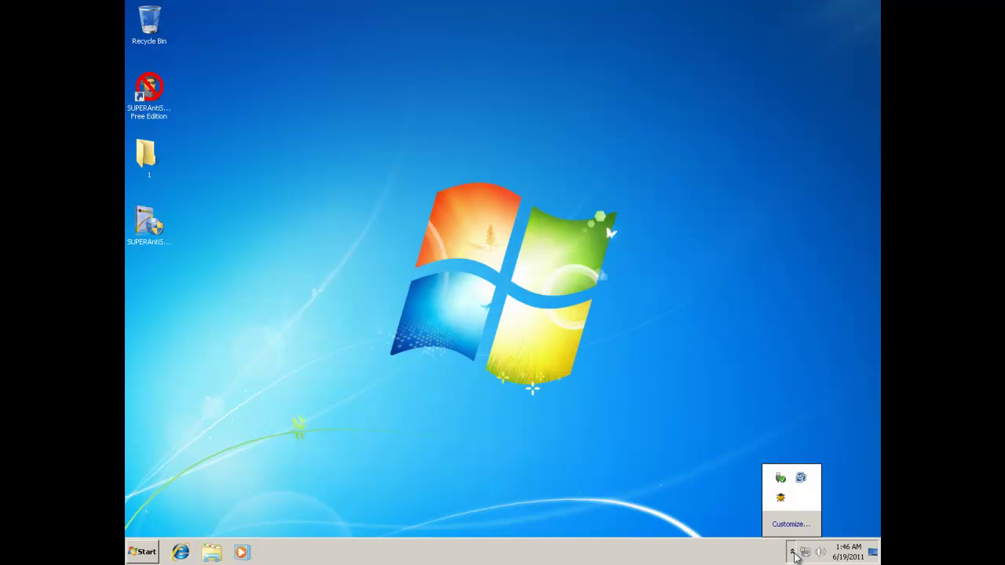
double_click(780, 499)
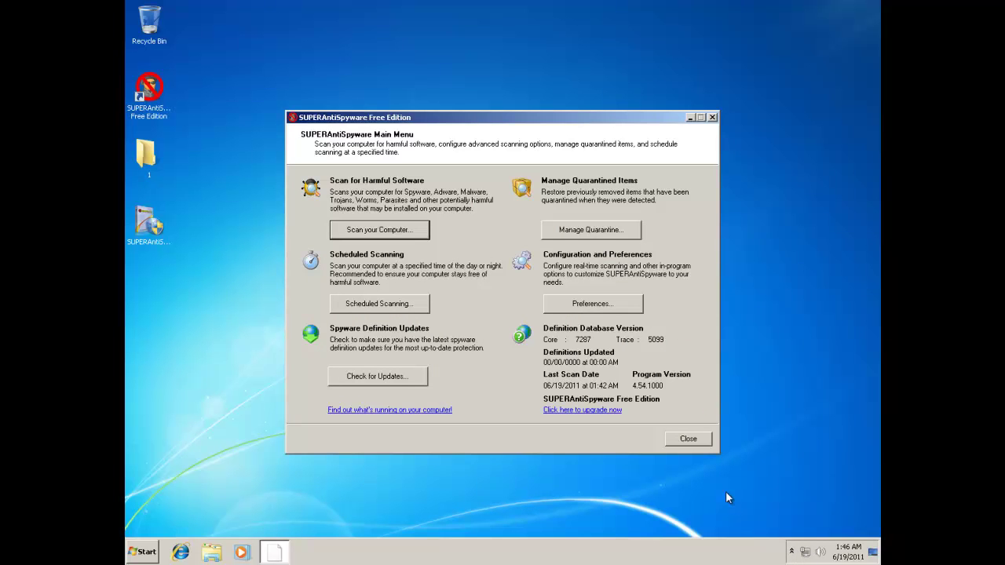
click(407, 372)
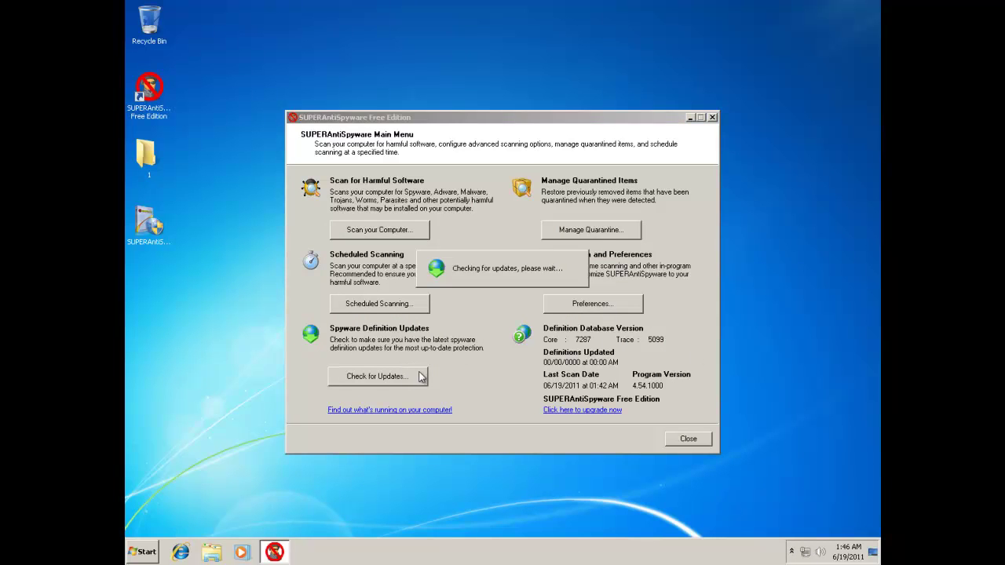
click(548, 315)
View the contents of folder "1", then close it and scan the folder with SUPERAntiSpyware, dismissing the completed scan.
double_click(151, 160)
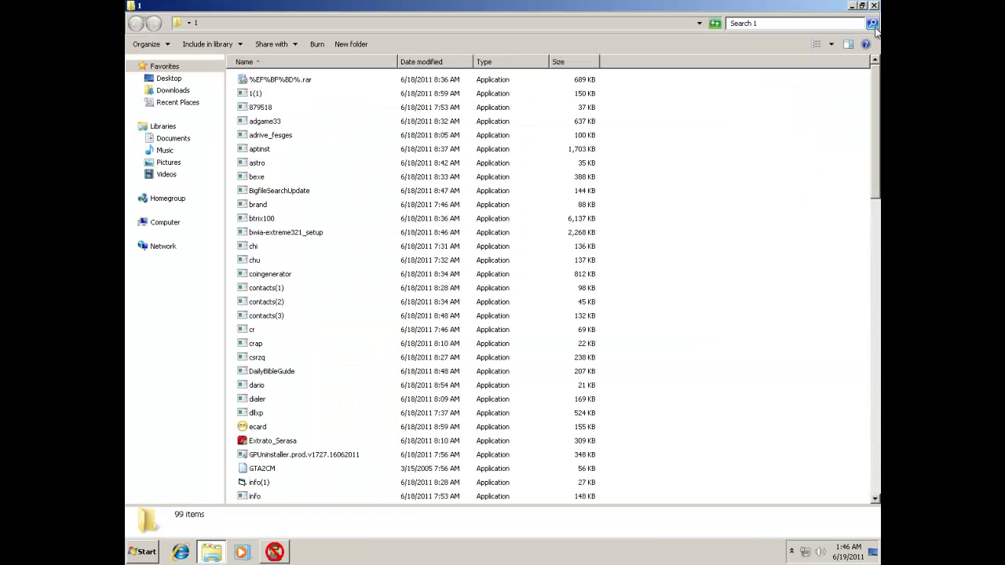
click(873, 6)
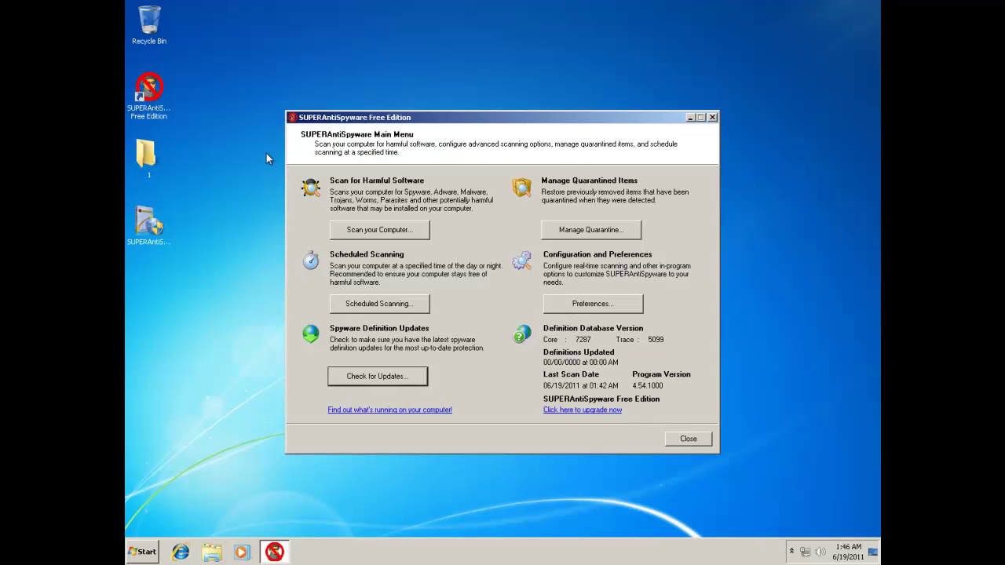
right_click(151, 156)
click(225, 246)
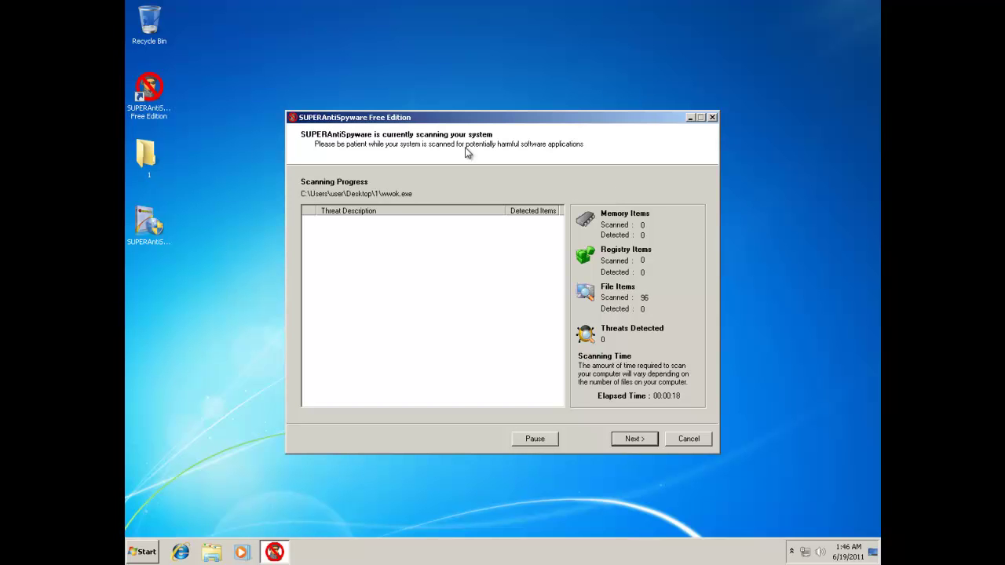
click(588, 314)
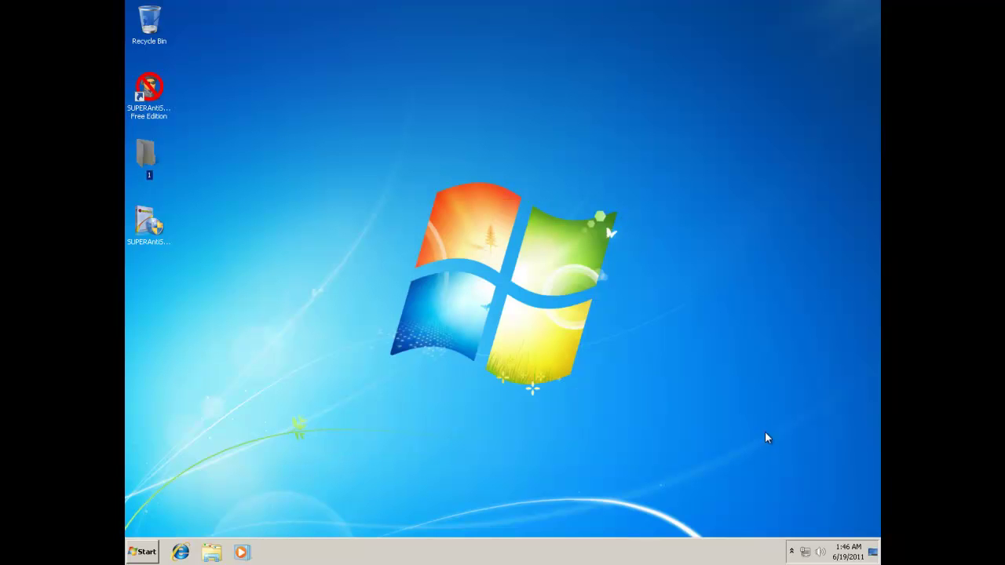
Run the %EF%BF%BD%.rar sample from folder "1", allowing it through User Account Control and finishing its installer.
double_click(149, 161)
right_click(281, 82)
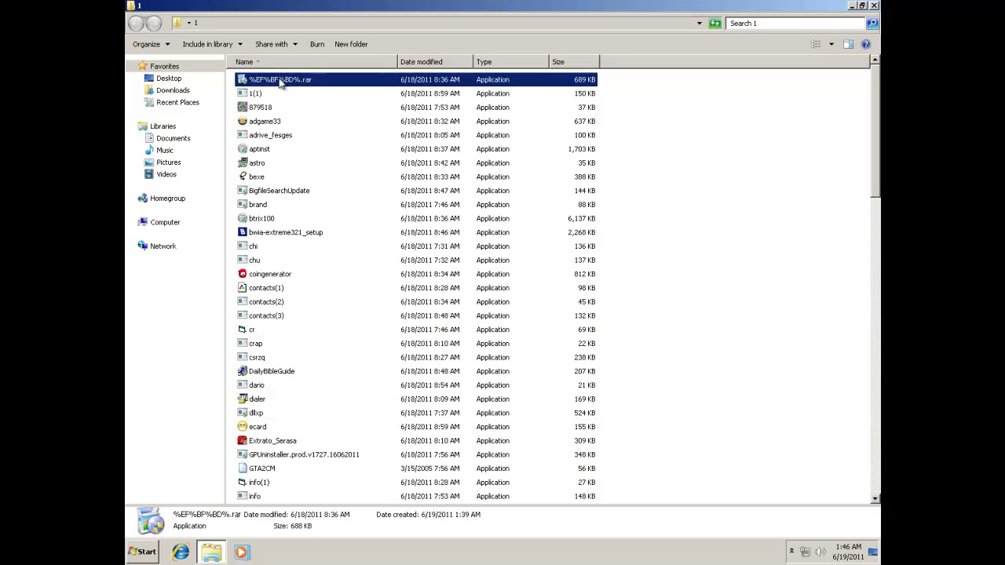
click(287, 85)
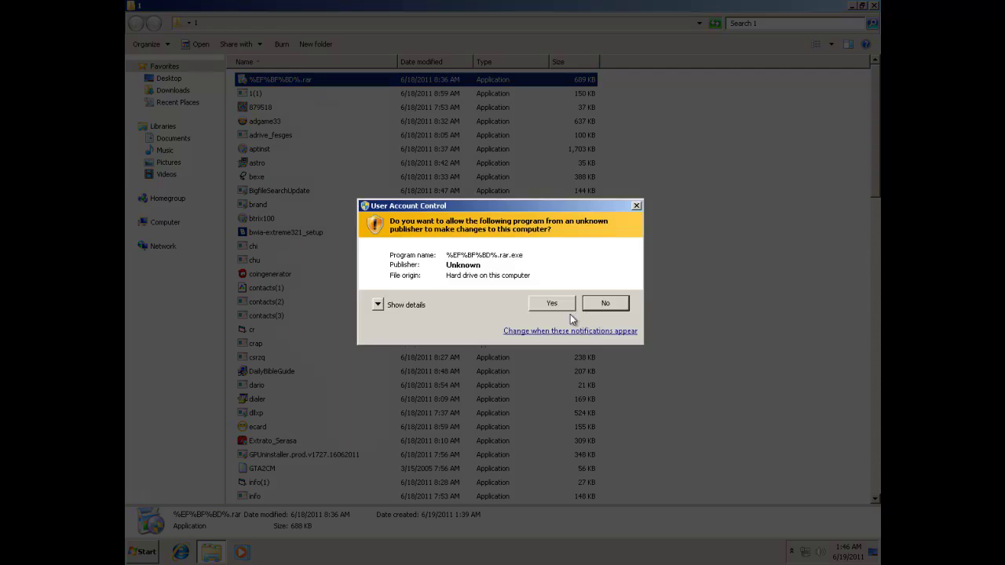
click(564, 308)
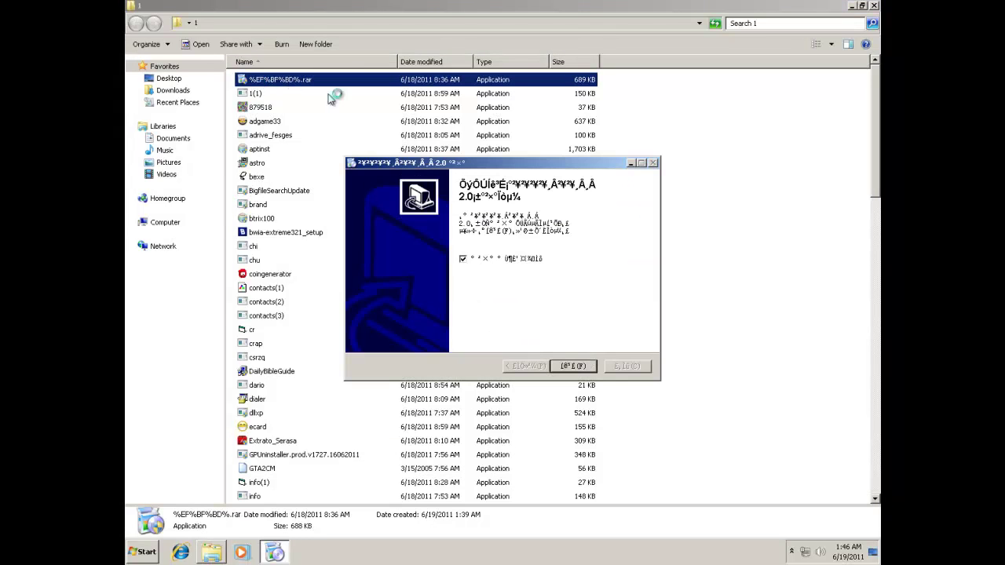
click(571, 365)
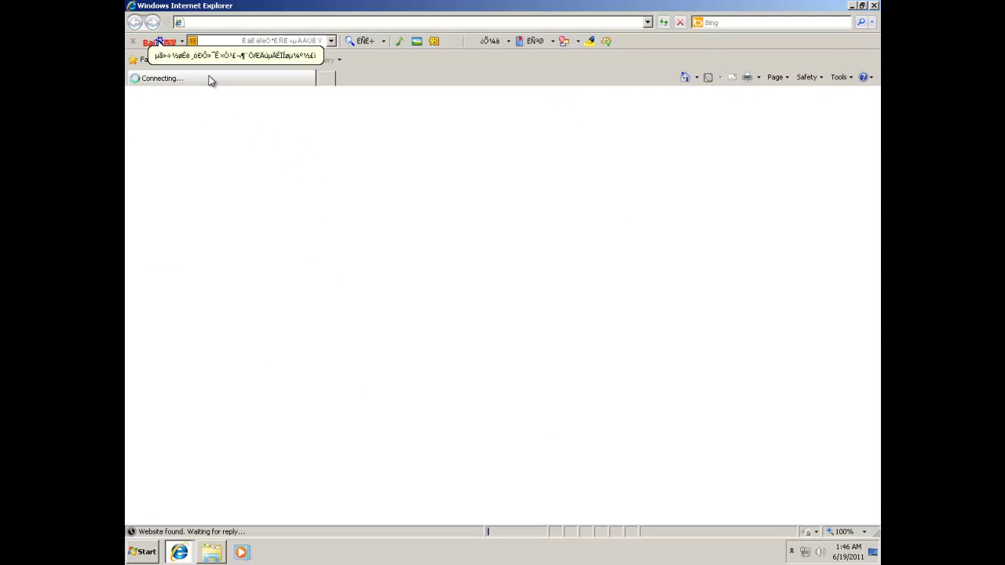
Close the Internet Explorer window launched by the sample.
click(873, 7)
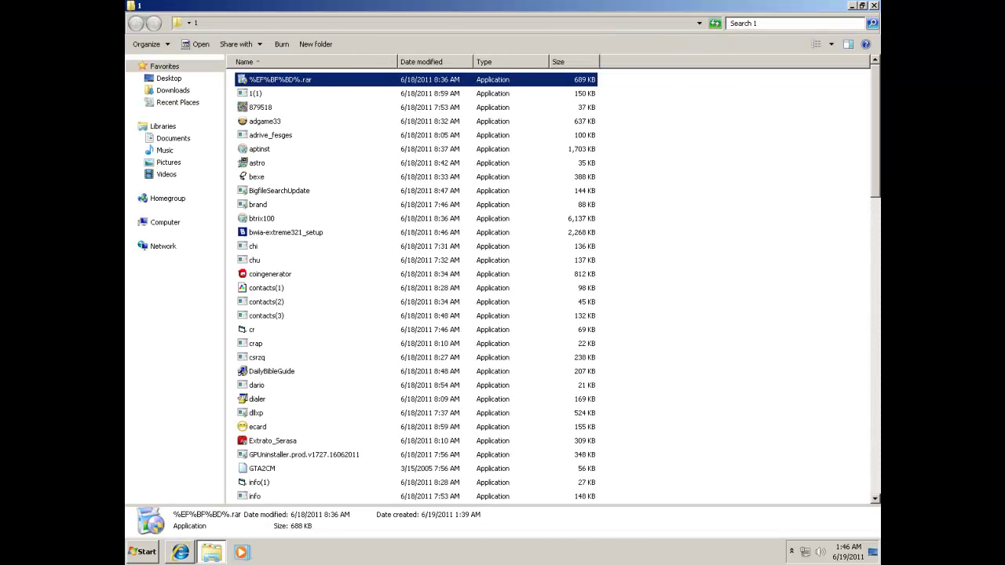
click(170, 558)
right_click(175, 556)
click(182, 526)
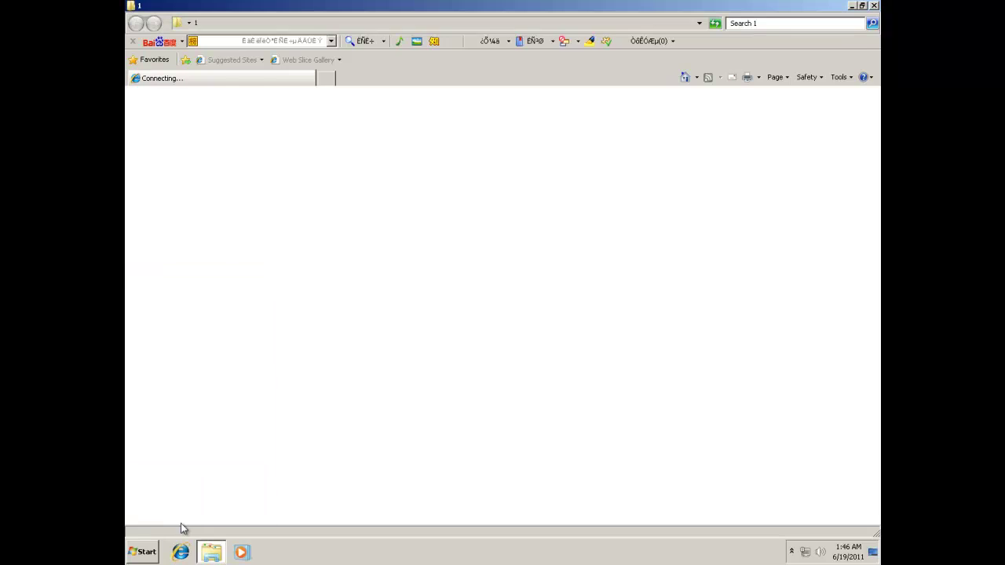
Run the 1(1) sample from folder "1" and close the extra window from the taskbar.
click(255, 94)
right_click(255, 94)
click(265, 99)
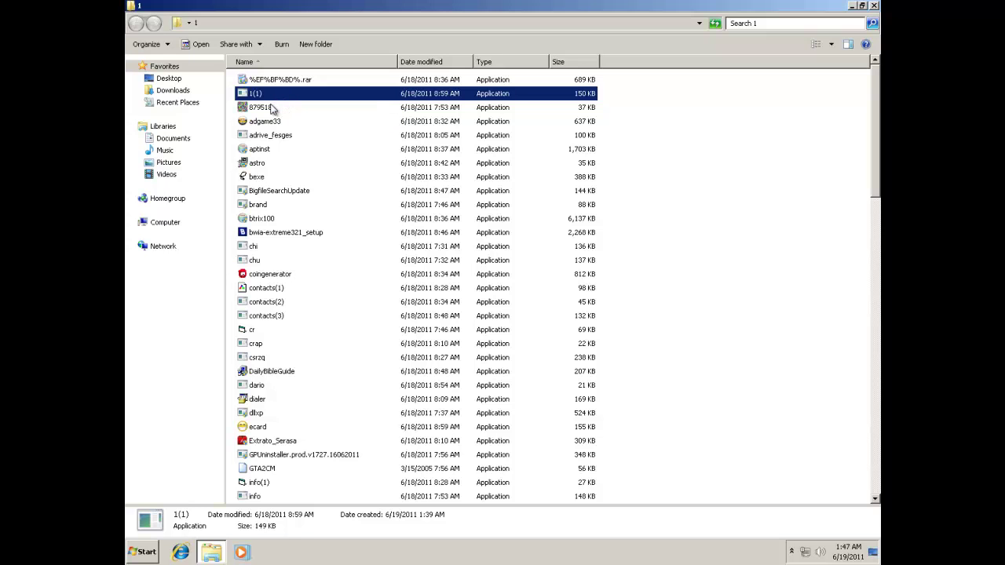
right_click(302, 556)
click(318, 523)
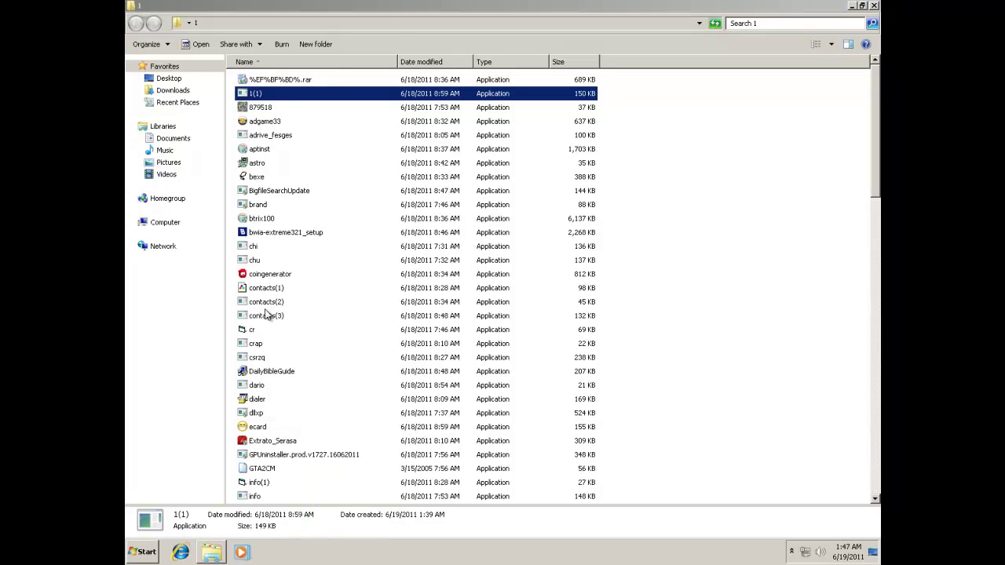
Review the running processes from all users in Windows Task Manager, and return to folder "1".
click(198, 46)
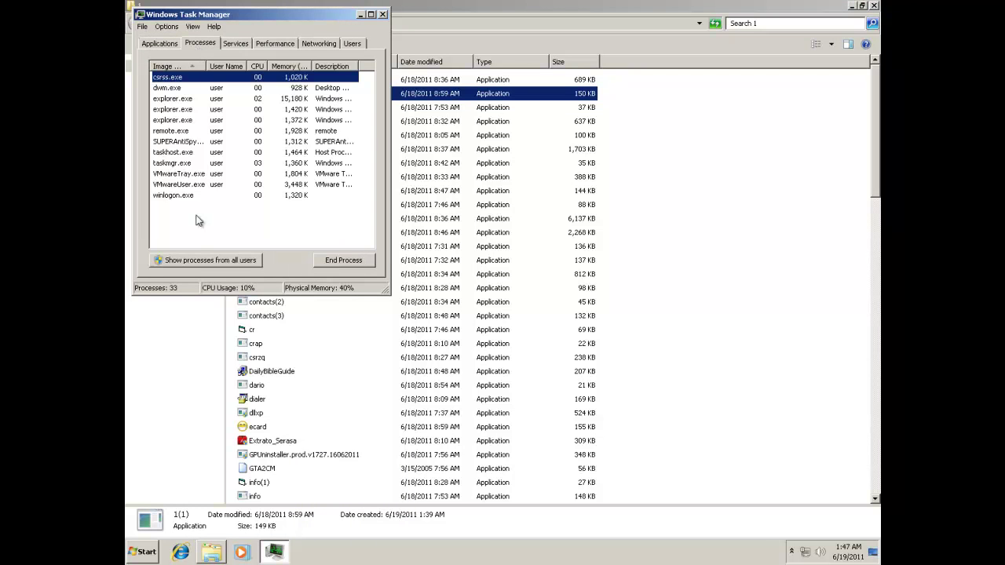
click(211, 264)
scroll(257, 213, down, 6)
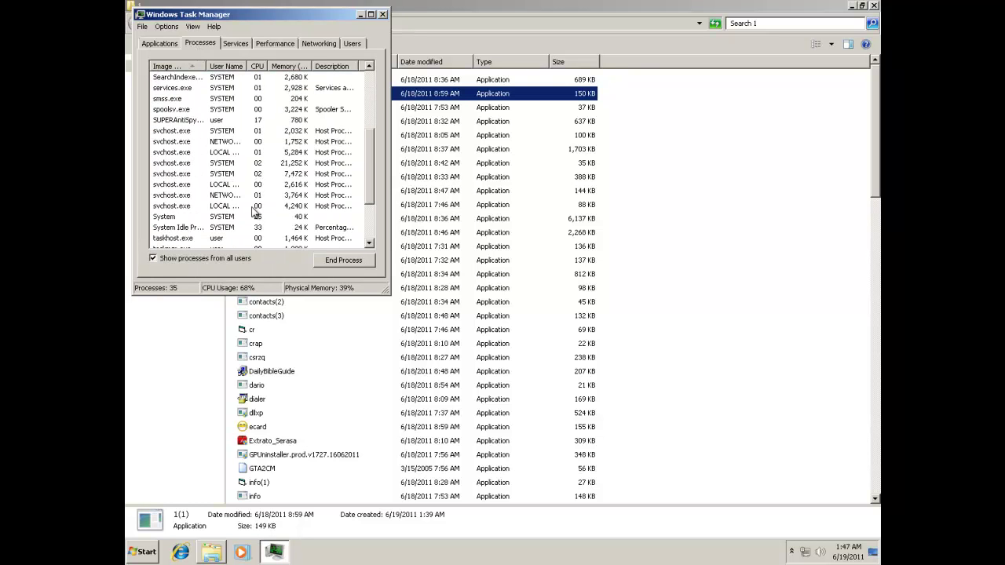
click(740, 217)
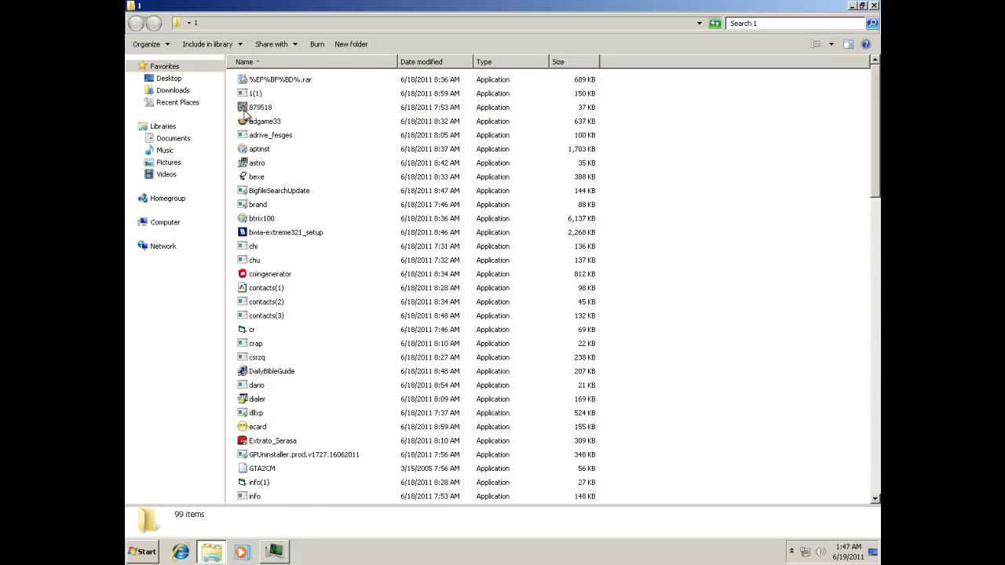
Run the 879518 and adgame33 samples, allowing 0779a4.exe through User Account Control.
right_click(245, 111)
click(258, 117)
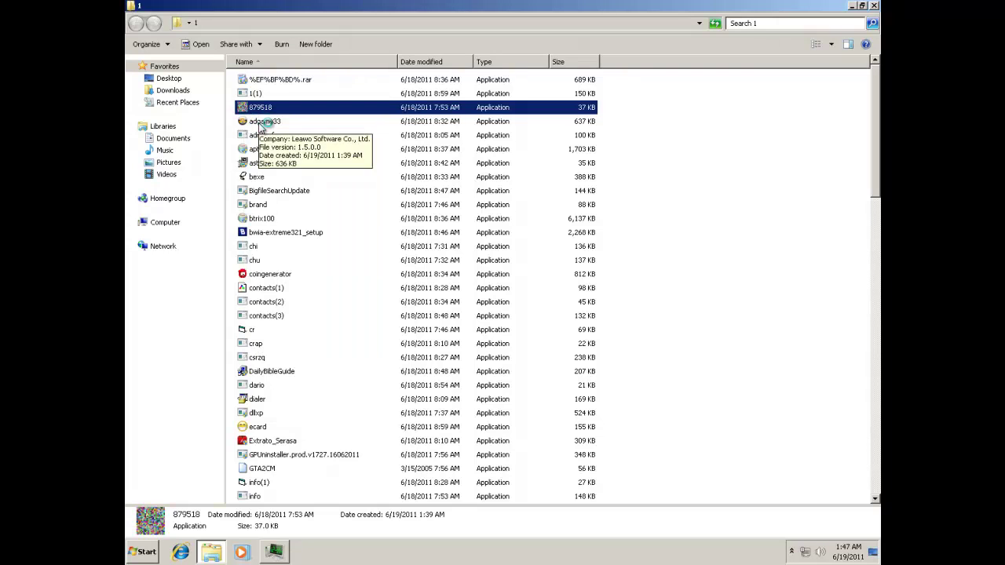
click(267, 122)
right_click(270, 123)
click(287, 131)
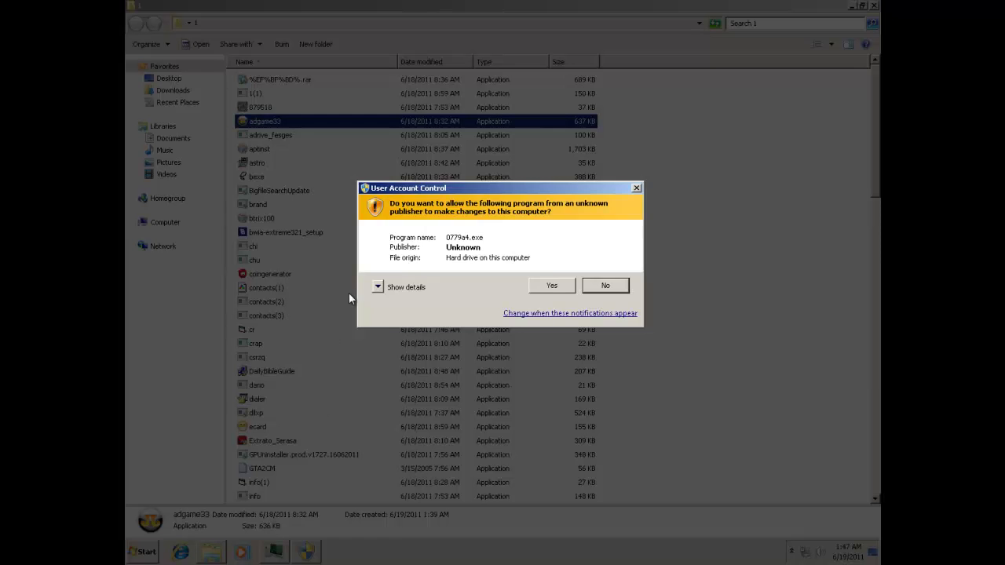
click(551, 285)
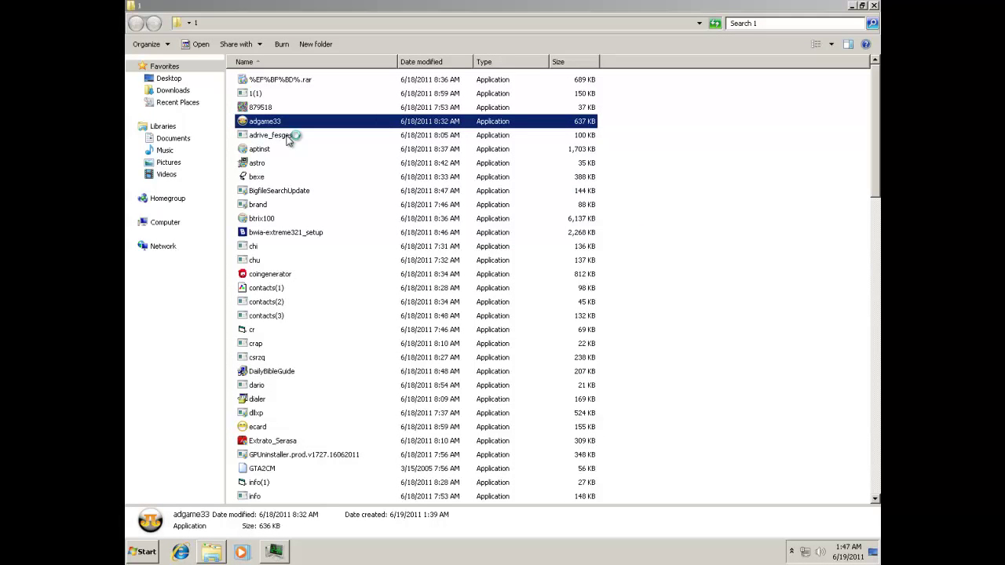
Run the adrive_fesges sample from folder "1".
click(253, 123)
right_click(253, 119)
click(267, 137)
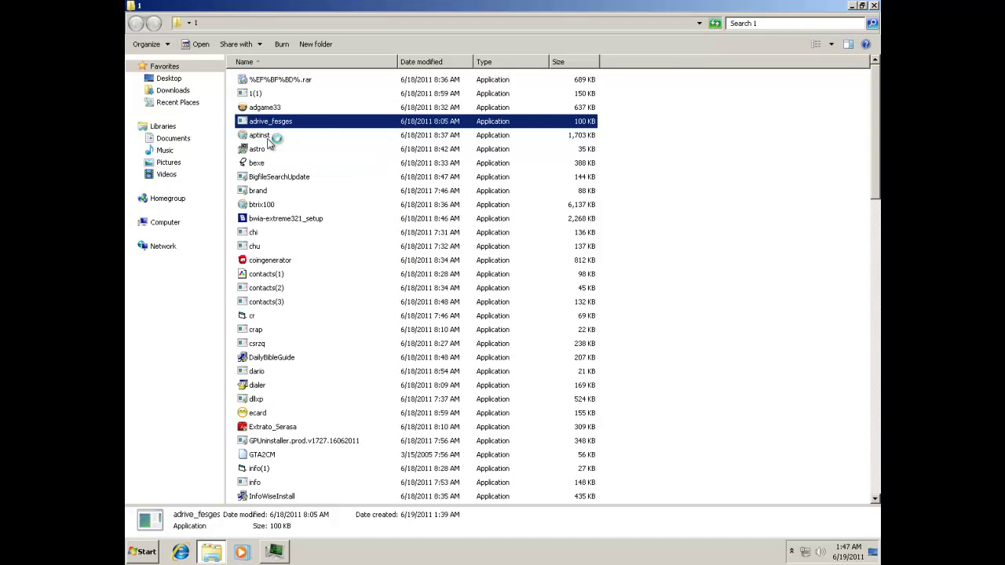
Close the Internet Explorer window and run the aptinst sample, allowing it through User Account Control and completing its setup wizard.
click(268, 139)
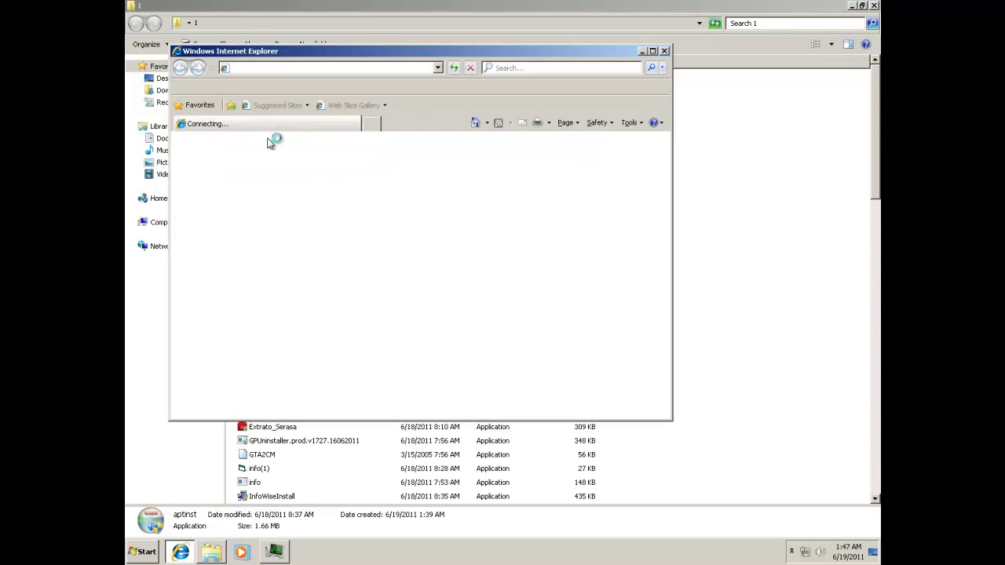
click(663, 51)
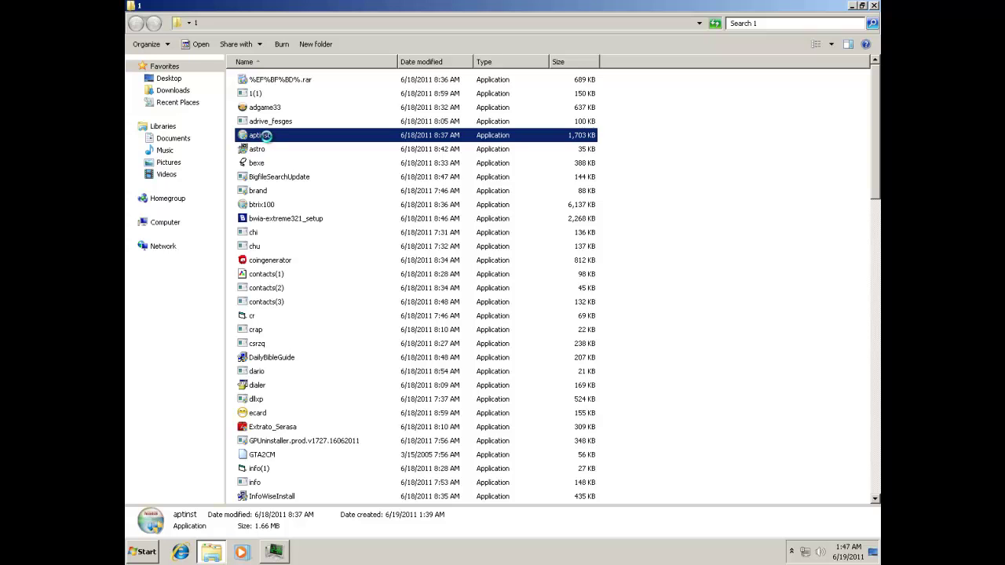
right_click(267, 137)
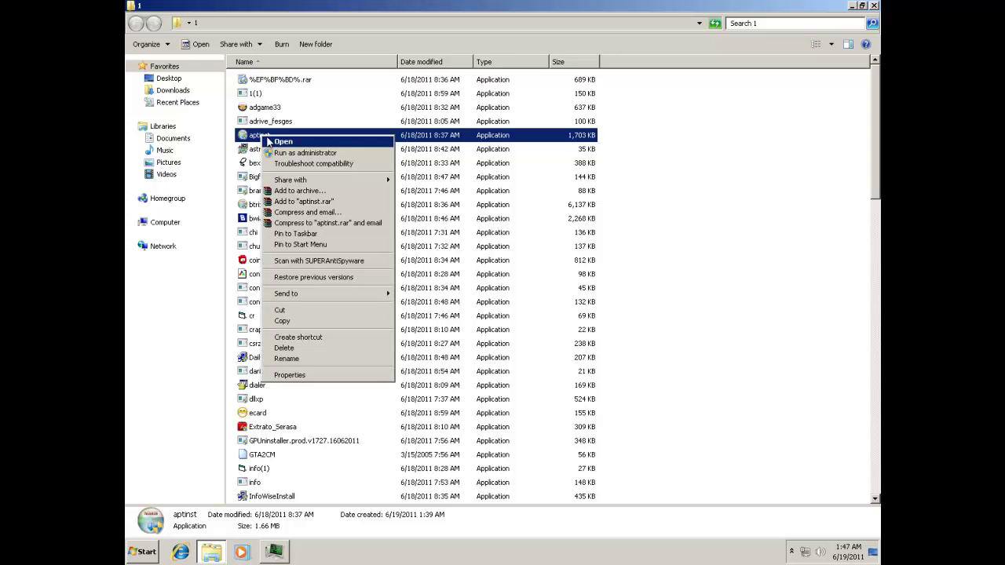
click(279, 143)
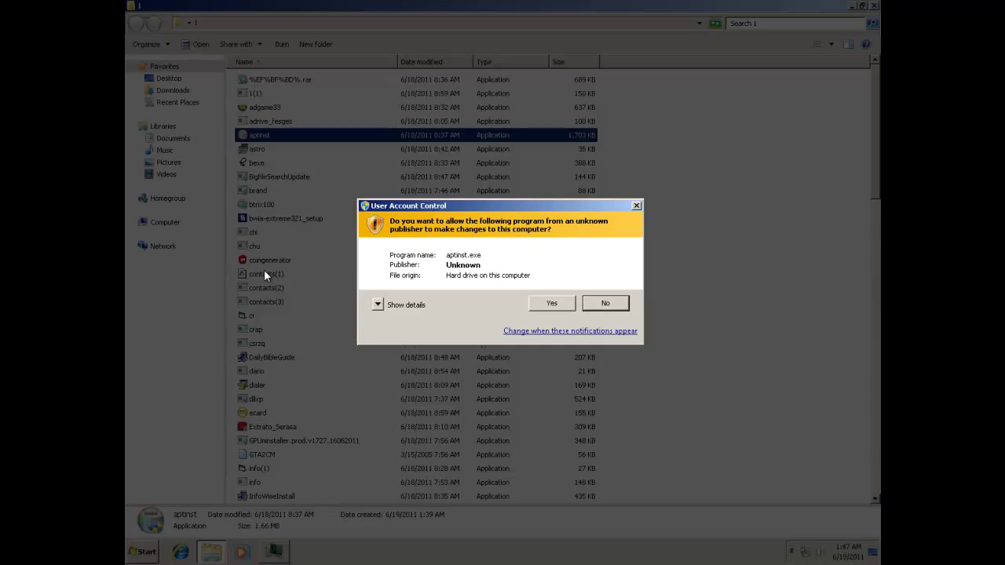
click(553, 306)
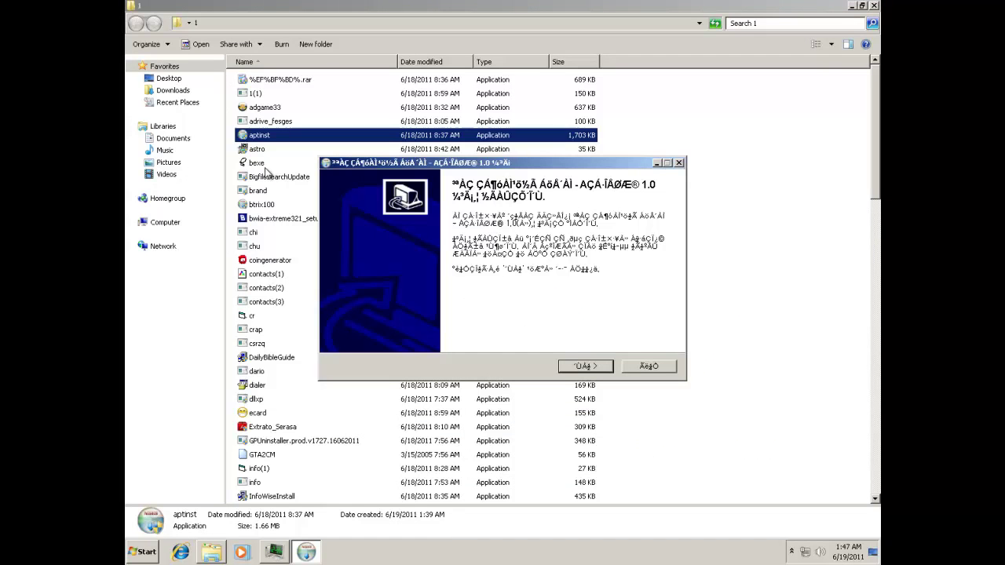
click(570, 369)
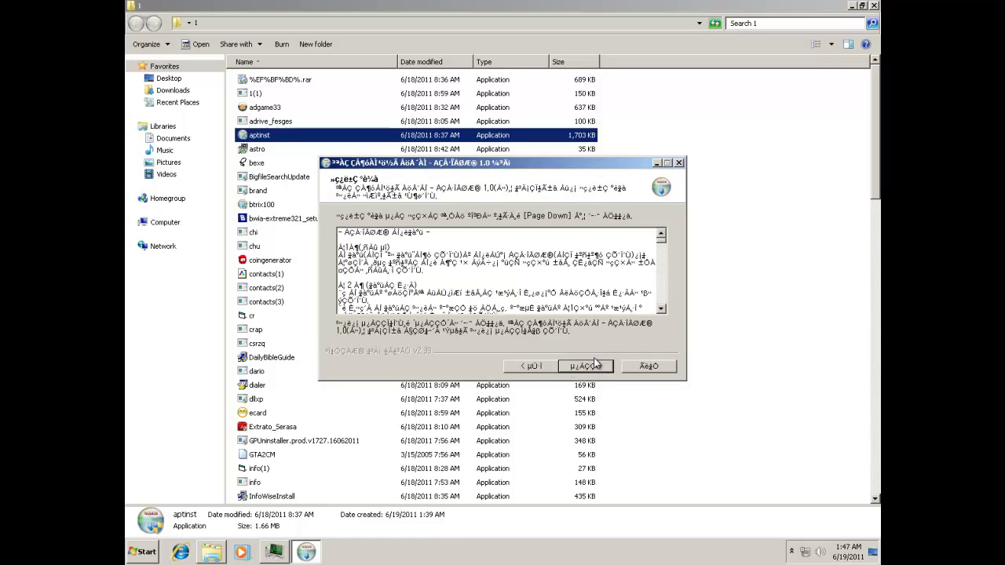
click(593, 366)
click(584, 367)
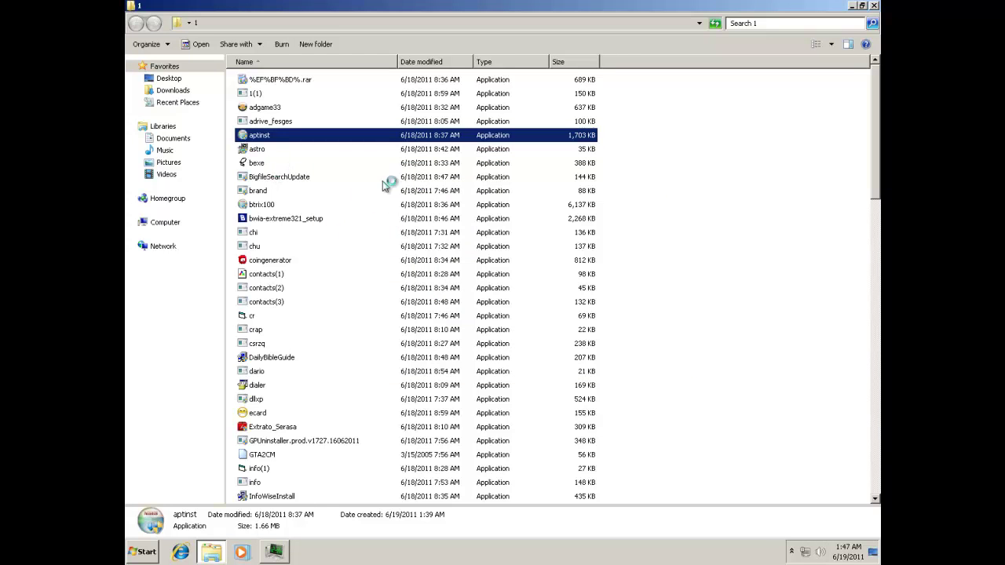
click(438, 280)
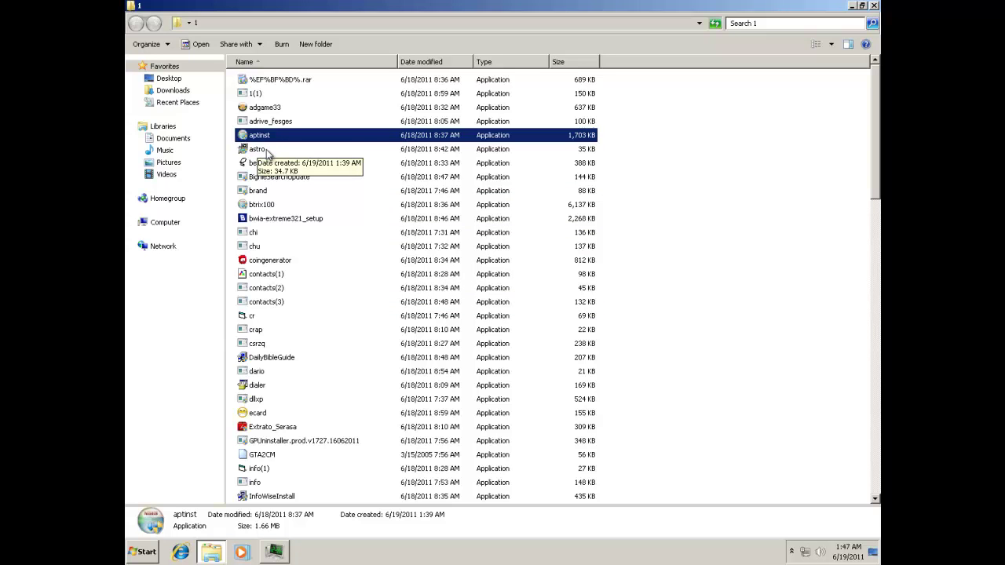
Run the astro sample from folder "1" and allow astro.exe through User Account Control.
double_click(265, 149)
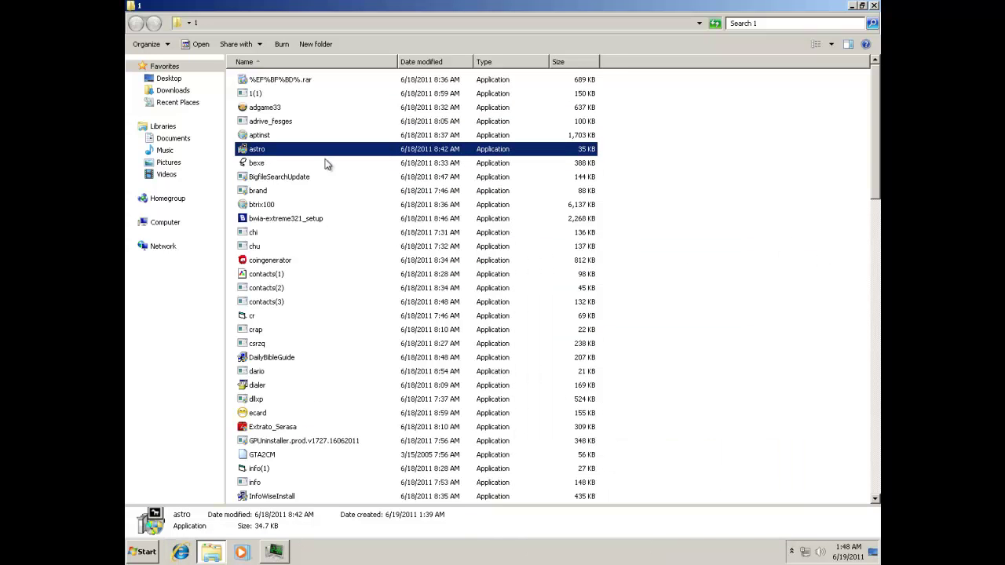
right_click(294, 160)
click(309, 555)
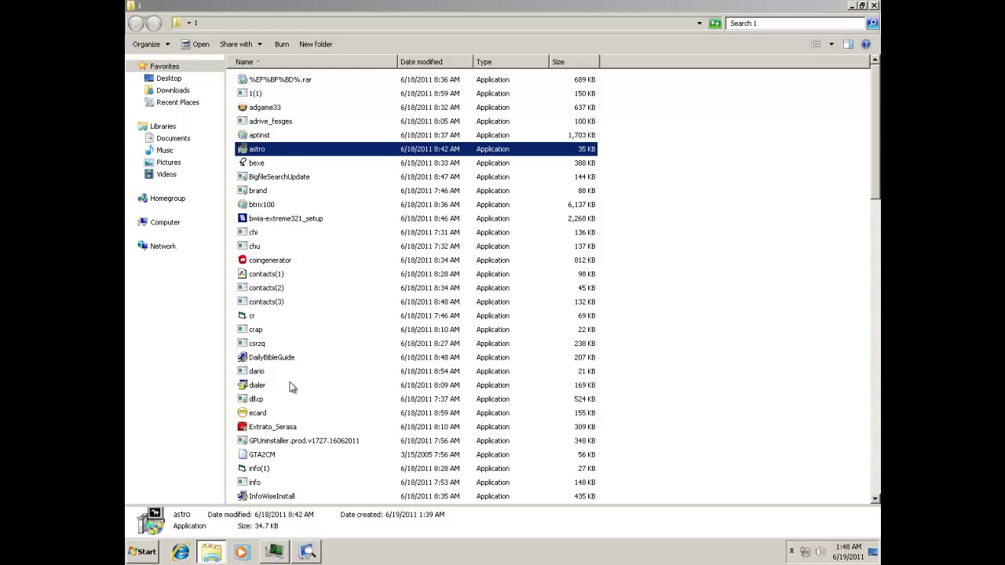
right_click(283, 159)
click(291, 160)
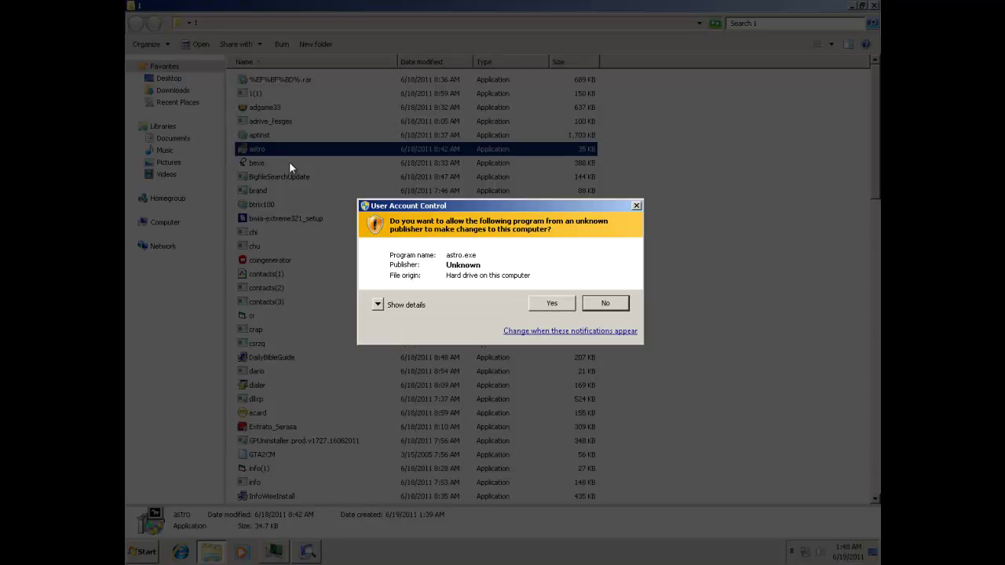
click(550, 304)
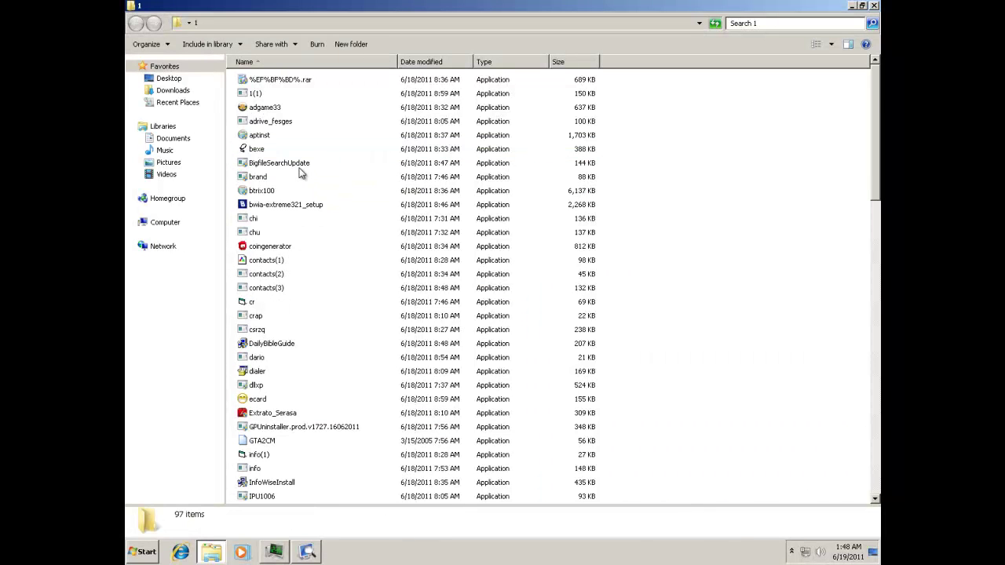
Run the bexe and BigfileSearchUpdate samples, allowing BigfileSearchUpdate.exe through User Account Control.
click(263, 153)
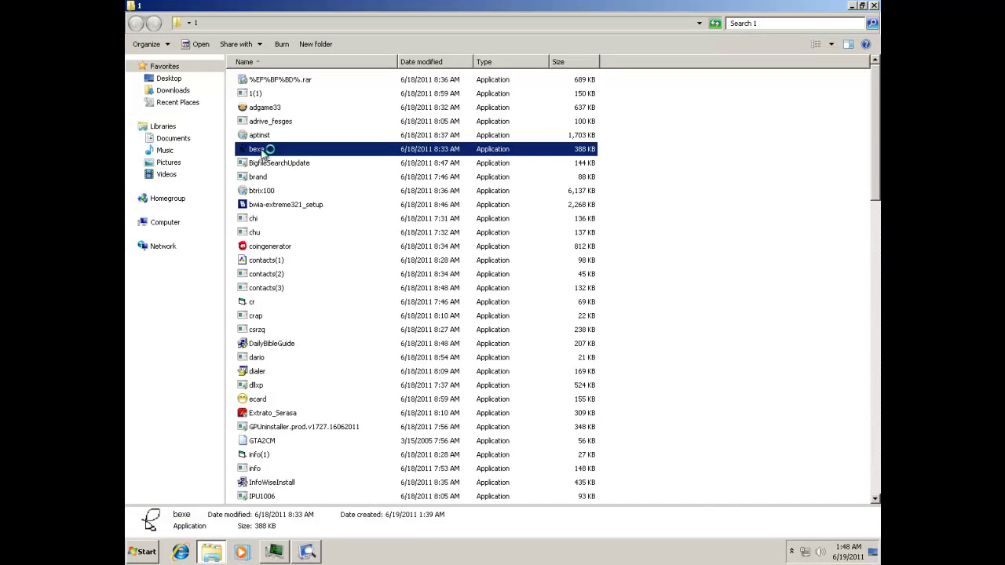
right_click(262, 152)
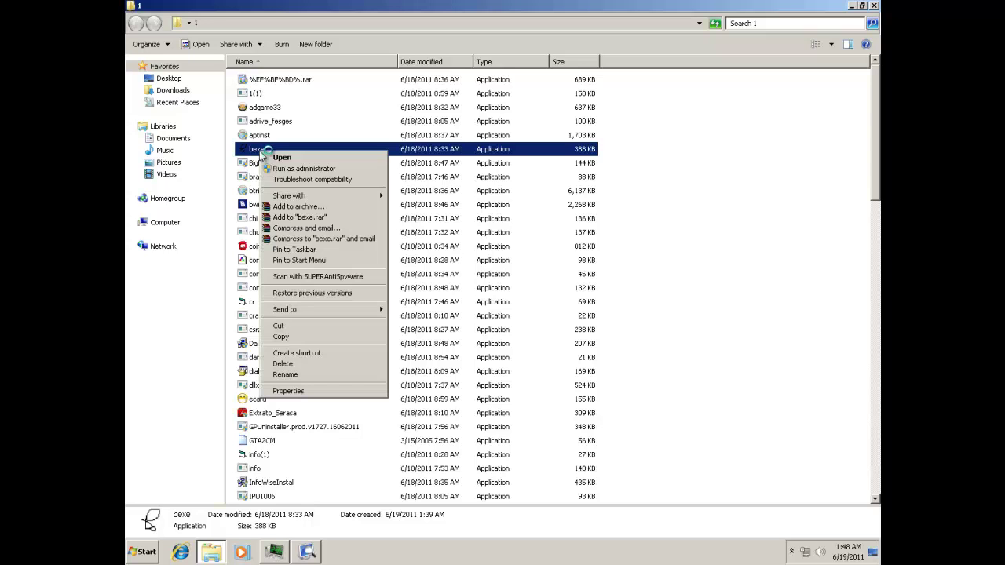
click(267, 157)
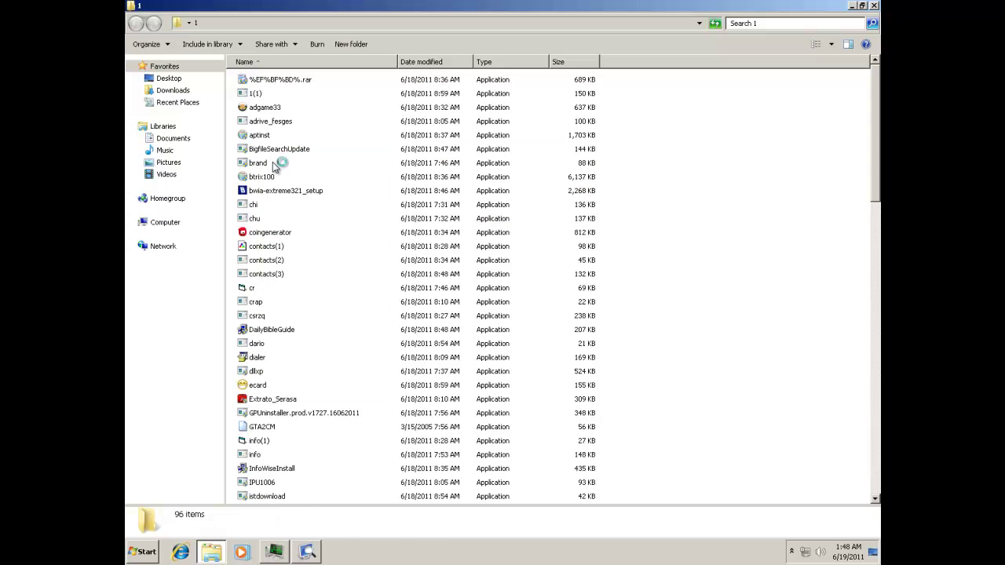
right_click(268, 154)
click(275, 158)
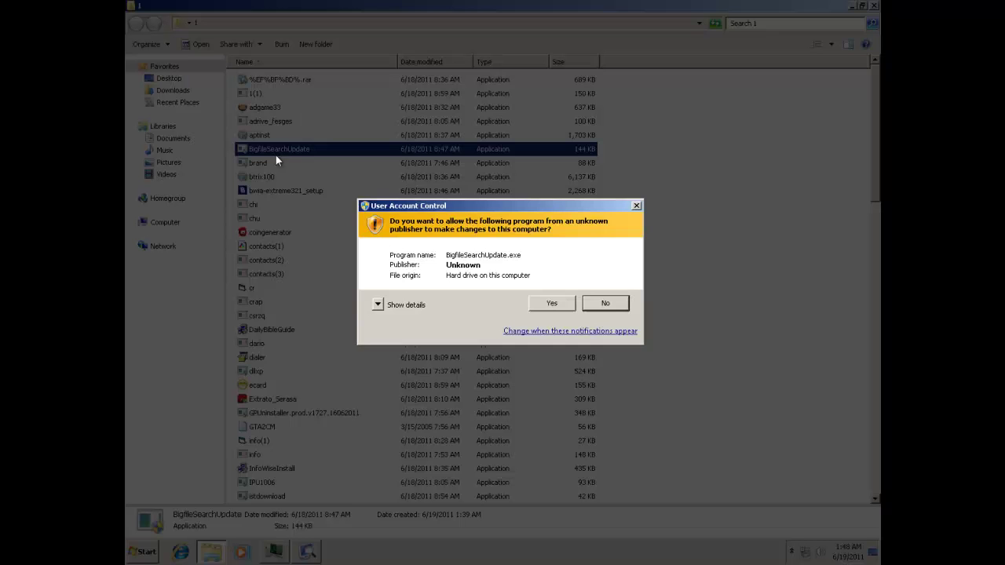
click(549, 305)
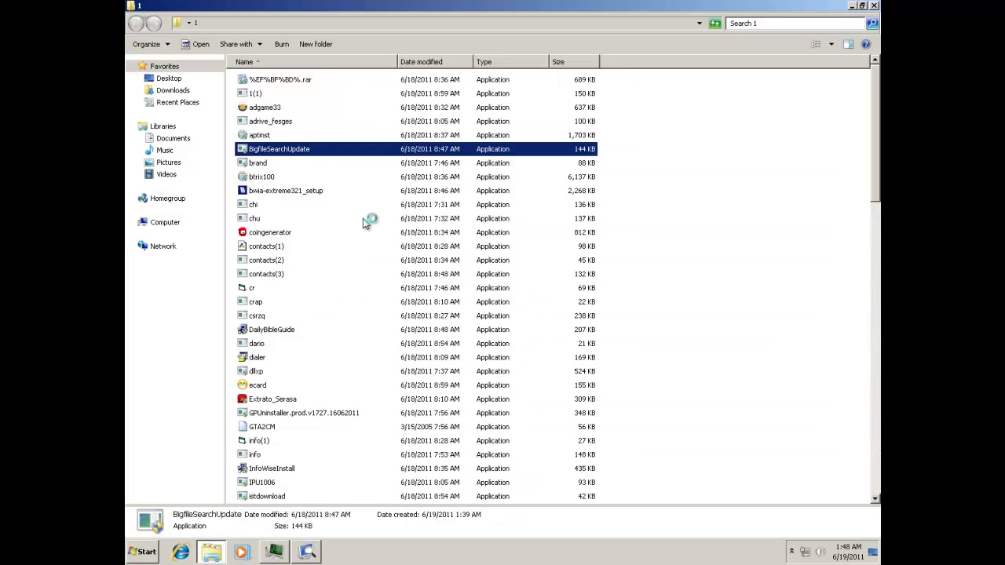
Run the brand and btrix100 samples from folder "1", allowing both through User Account Control.
click(260, 165)
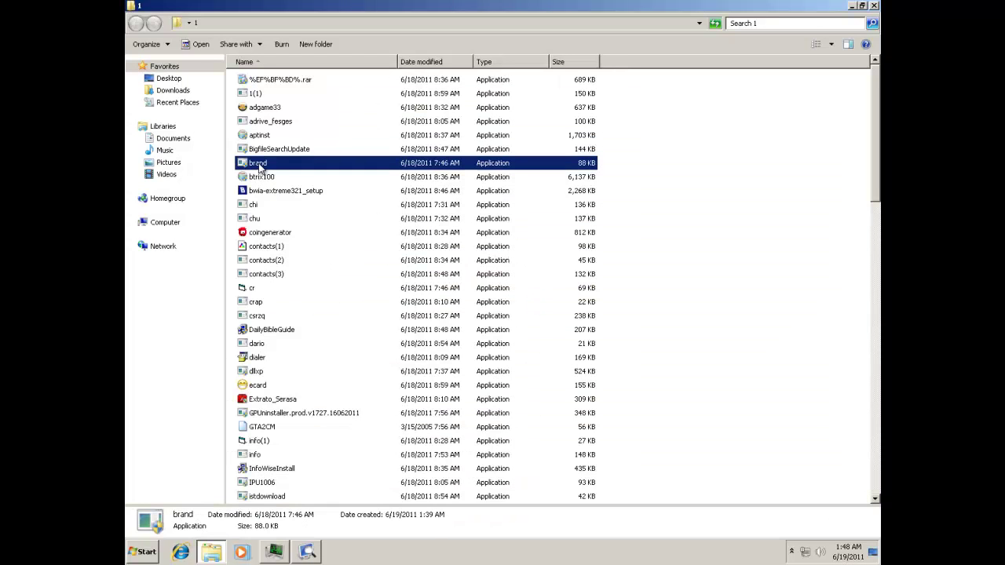
right_click(260, 165)
click(274, 172)
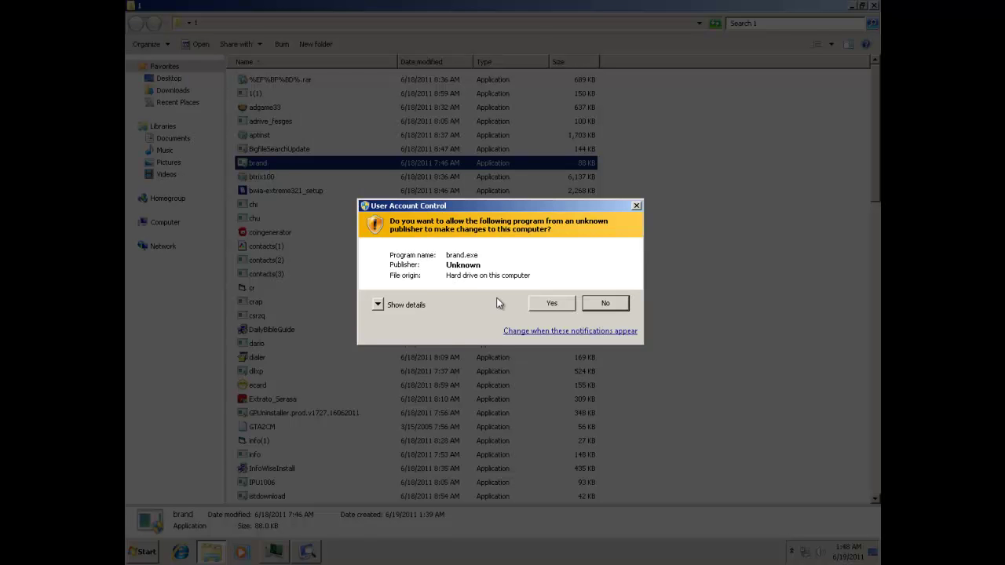
click(529, 307)
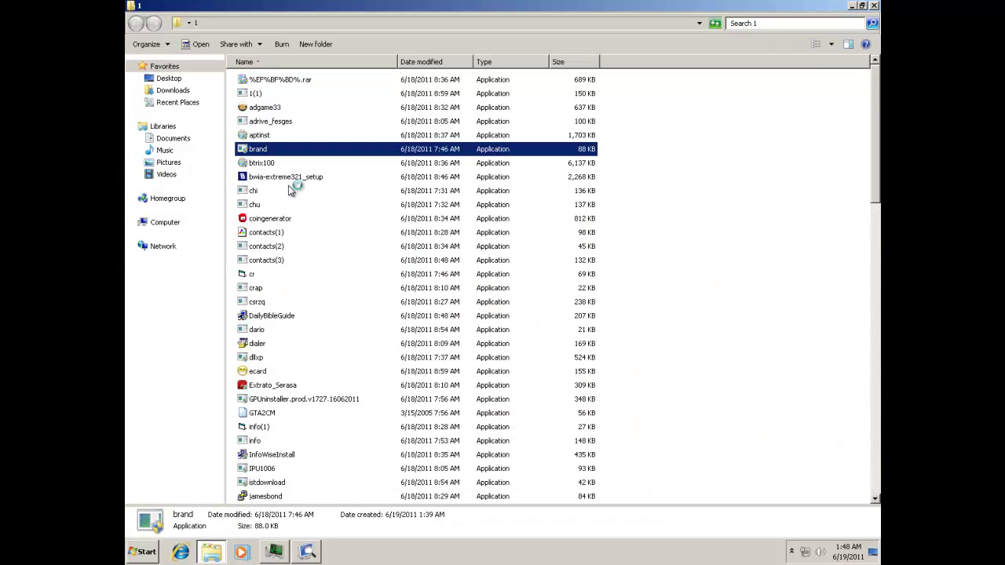
click(263, 163)
right_click(264, 163)
click(275, 171)
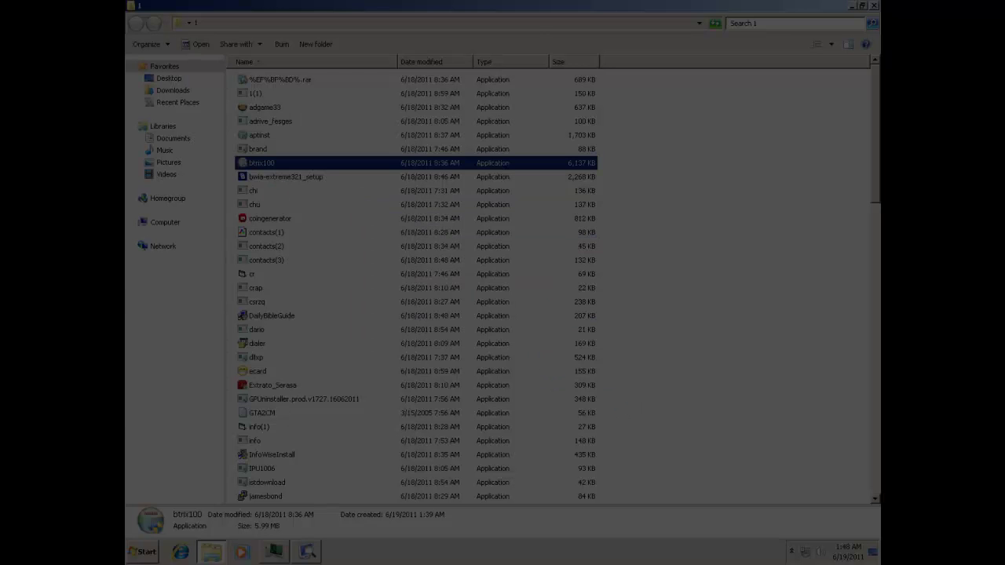
click(551, 304)
Run the bwia-extreme321_setup sample from folder "1".
click(274, 179)
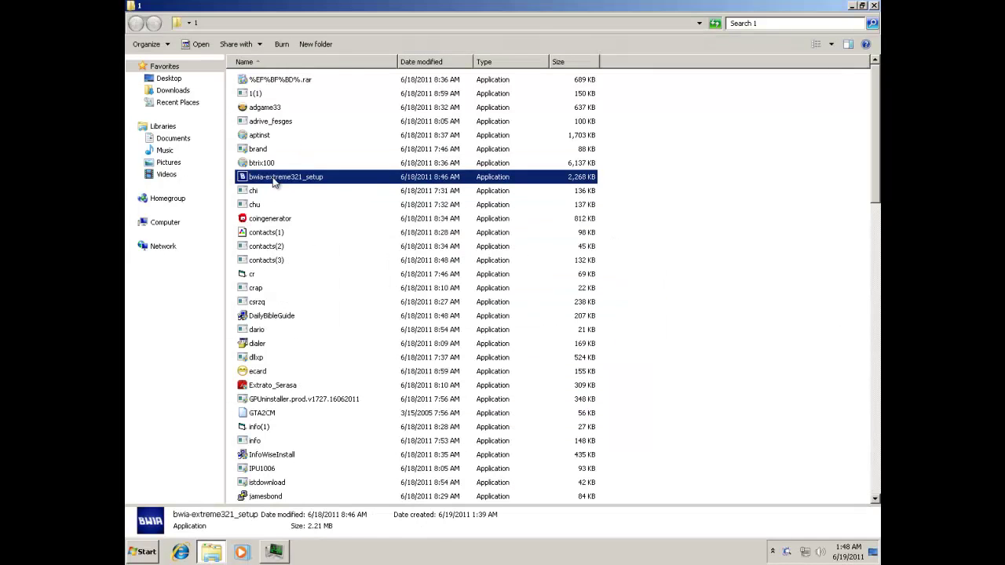
right_click(273, 179)
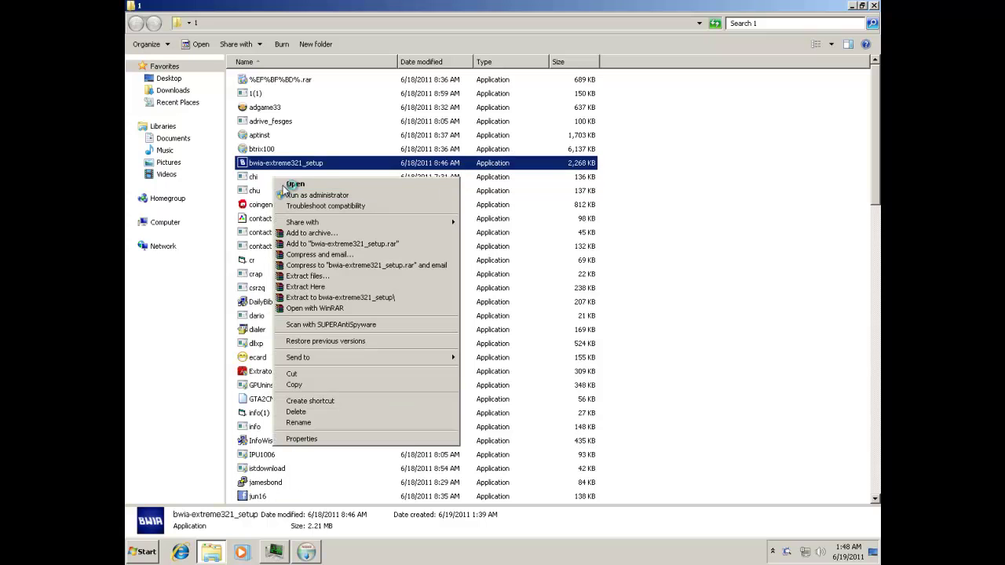
click(302, 184)
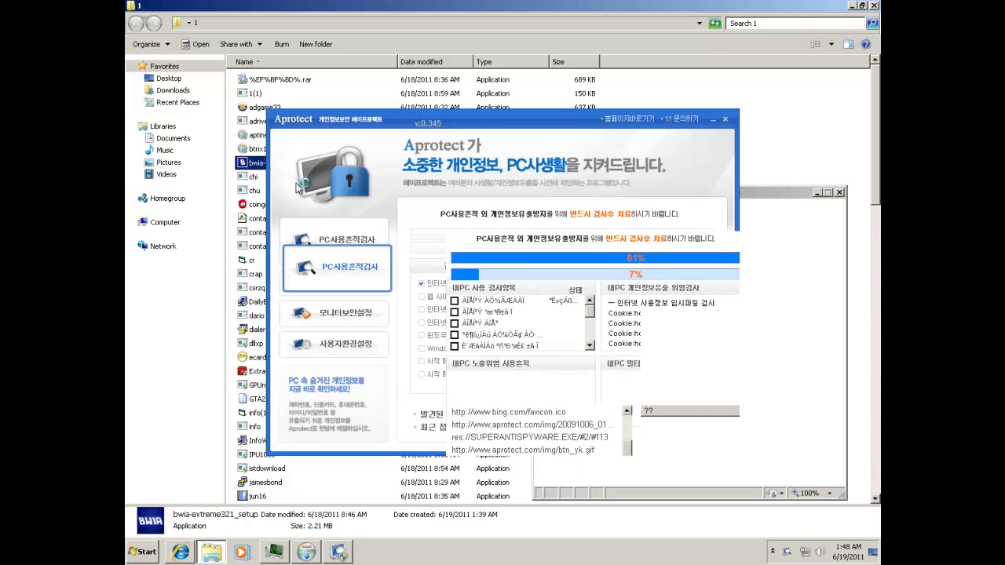
Dismiss the Aprotect browser windows, the MS DTC helper APIs DLL crash notice and the Aprotect alert, and run the chi sample.
click(250, 179)
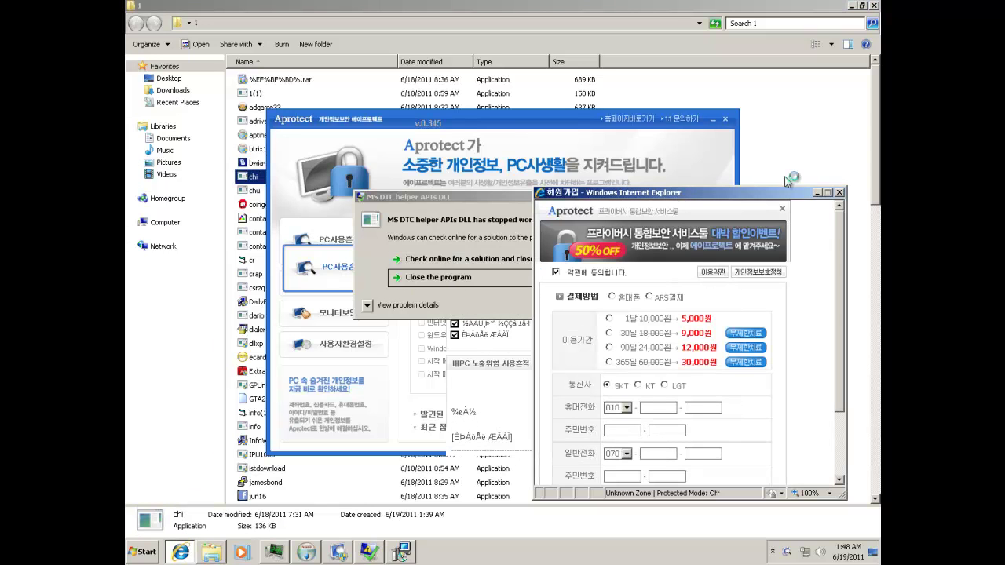
click(841, 192)
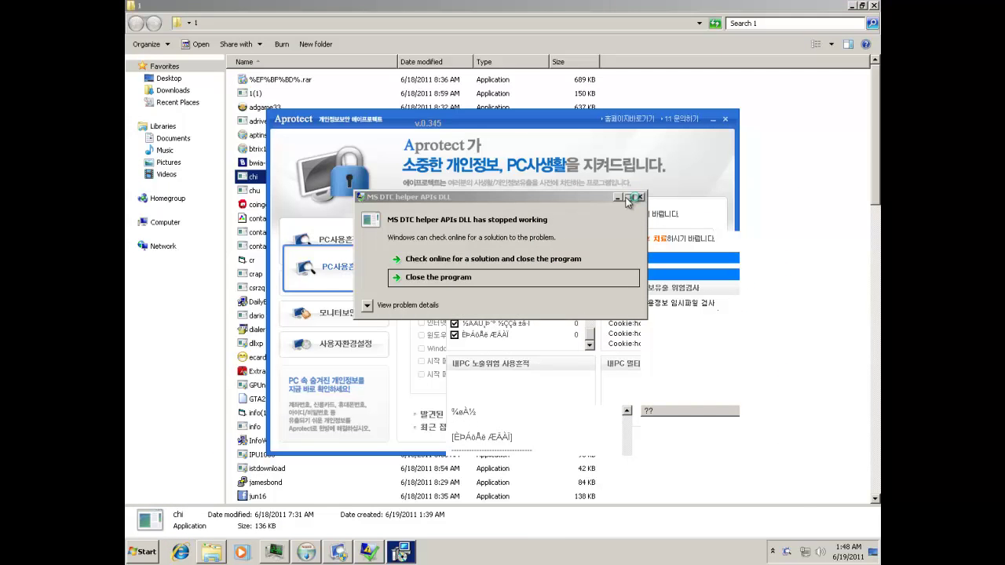
click(596, 312)
click(416, 281)
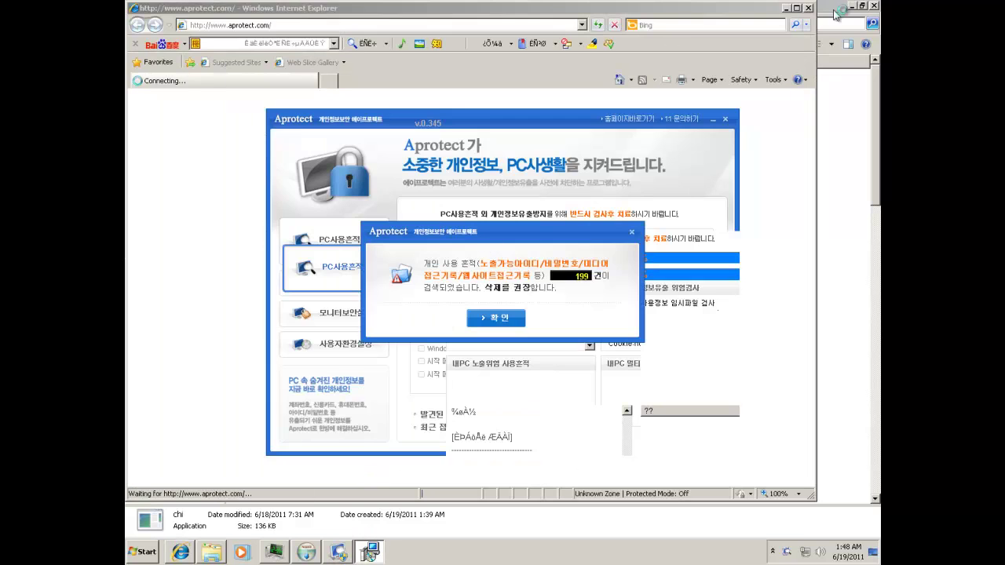
click(808, 8)
click(503, 318)
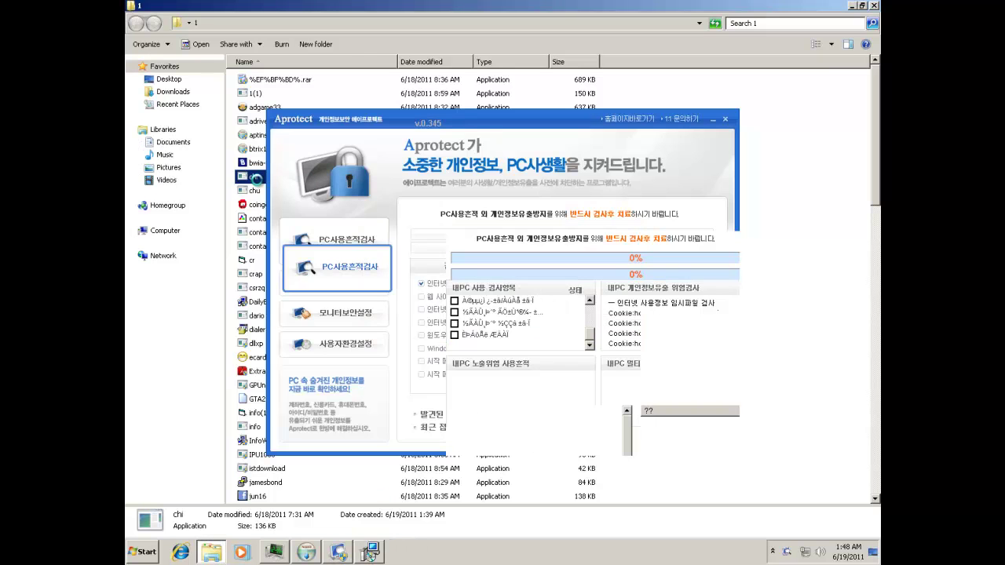
right_click(256, 179)
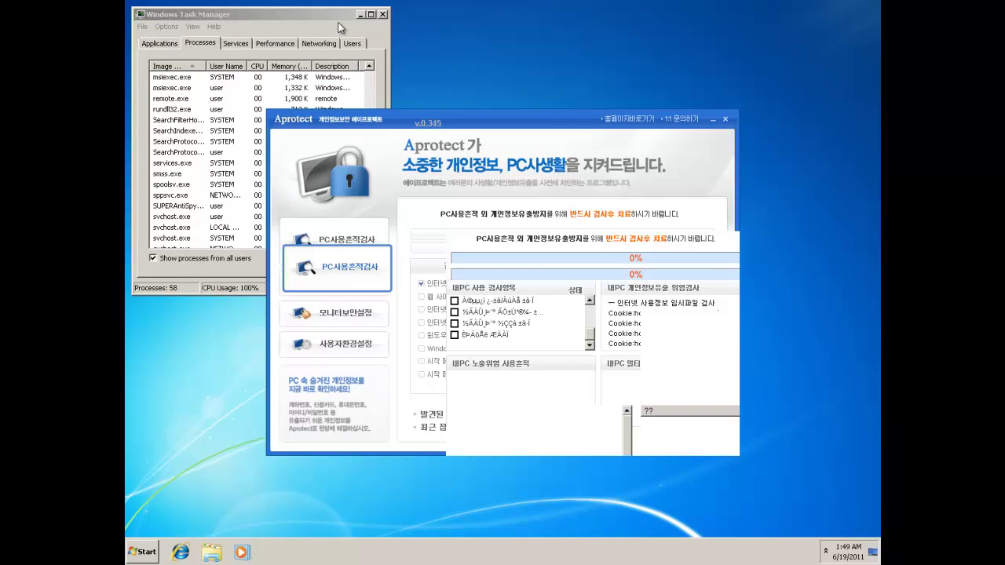
Move the Windows Task Manager window toward the middle of the desktop, and reopen folder "1".
drag(299, 20, 423, 218)
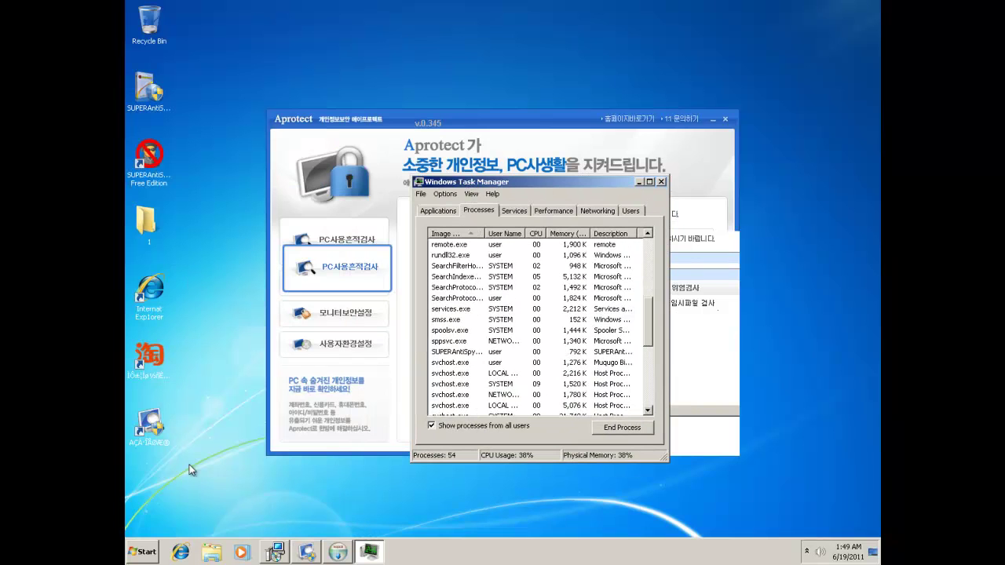
double_click(146, 220)
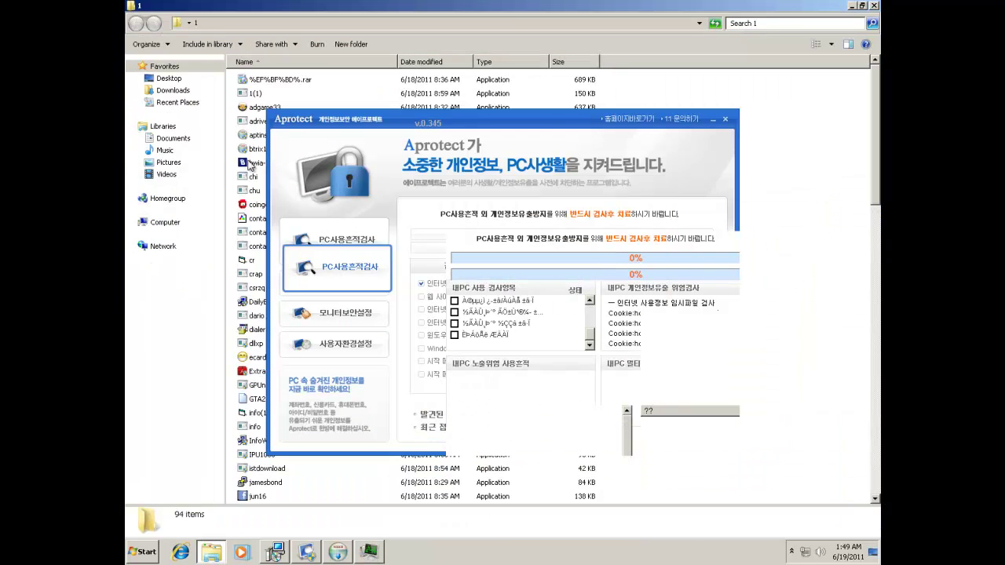
Run the chu and coingenerator samples, choosing to continue unprotected at each Win 7 Antispyware 2012 Firewall Alert.
right_click(246, 192)
click(247, 206)
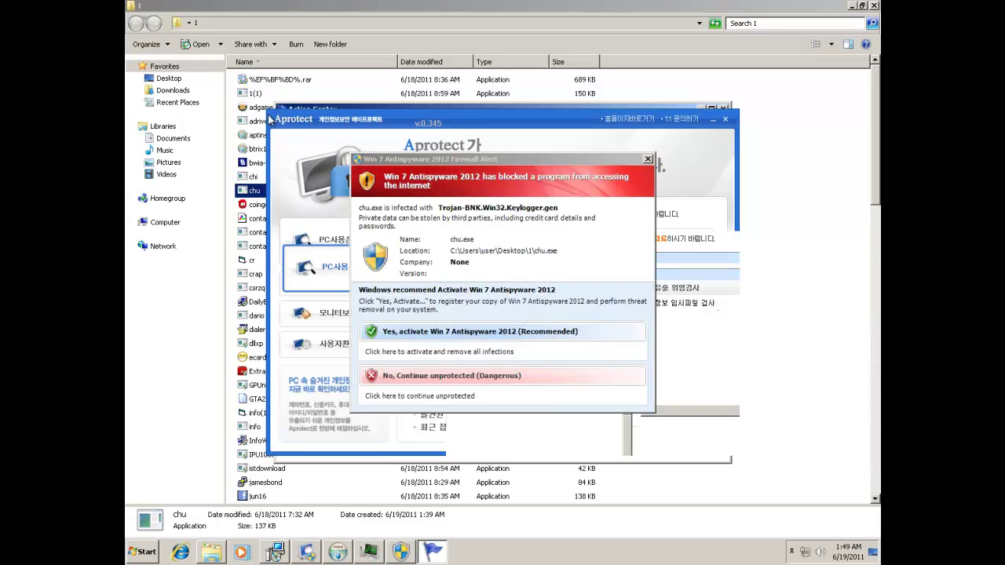
click(411, 383)
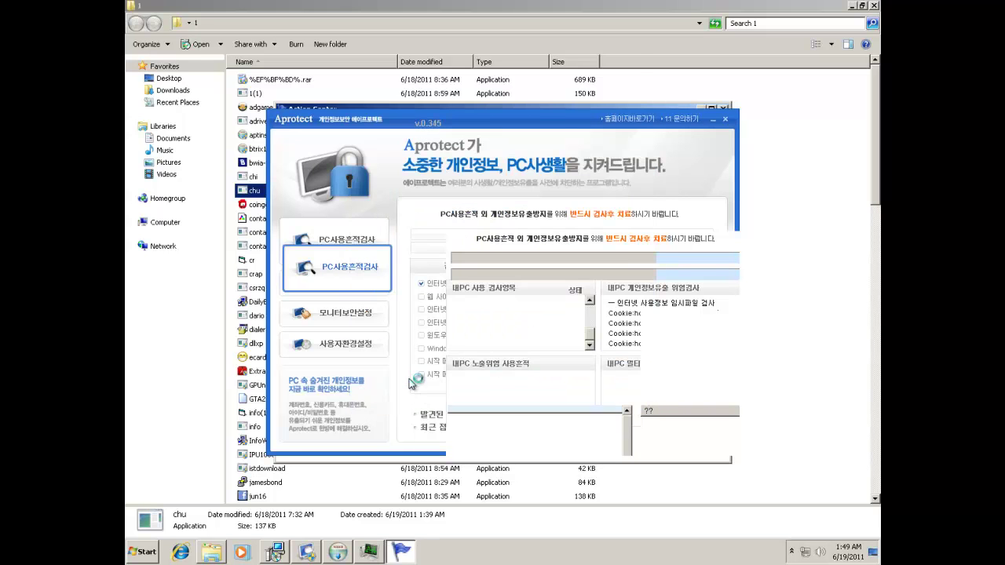
click(256, 205)
right_click(254, 204)
click(256, 220)
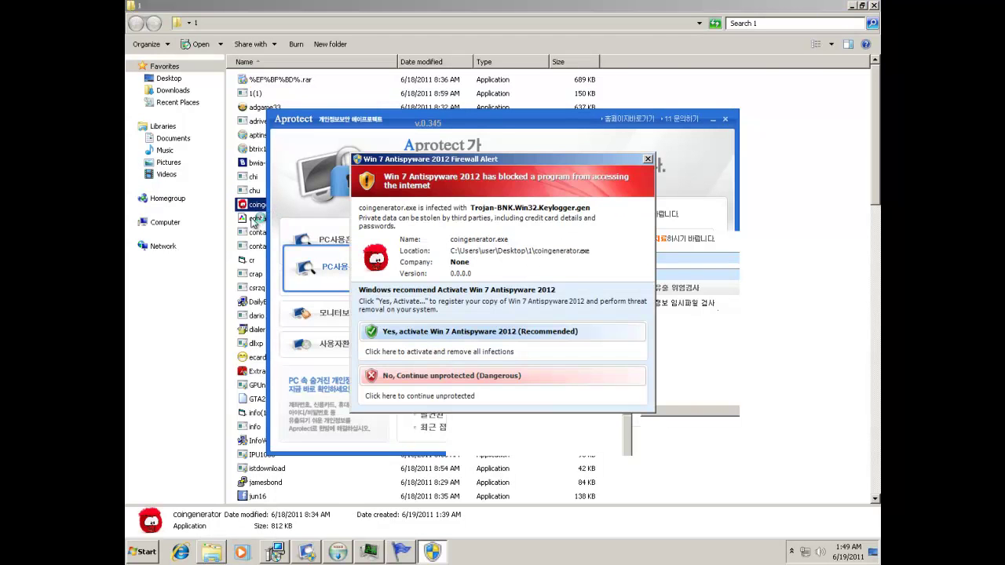
click(414, 392)
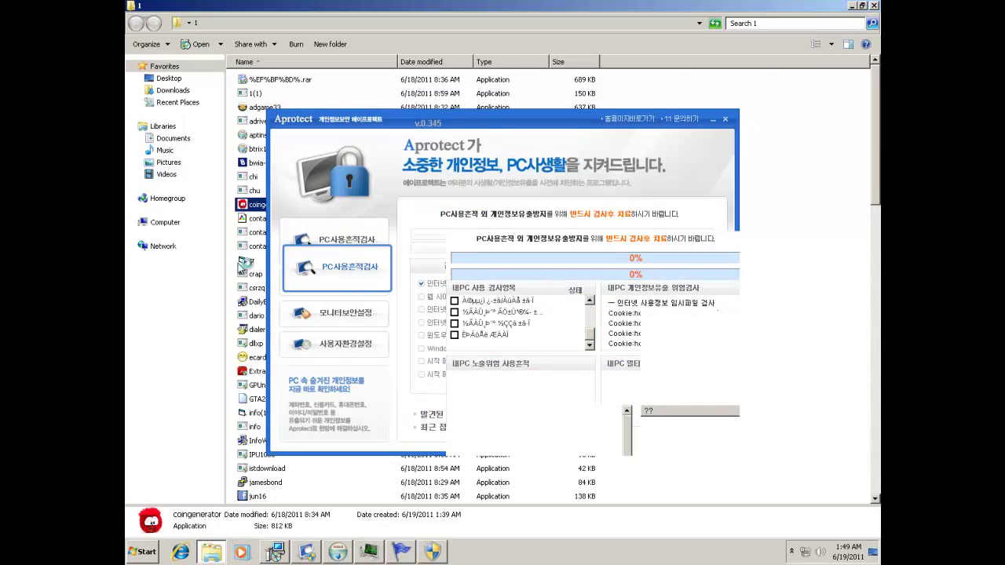
Run the contacts(1) and contacts(2) samples from folder "1", clearing the security alert that covers the window.
click(250, 219)
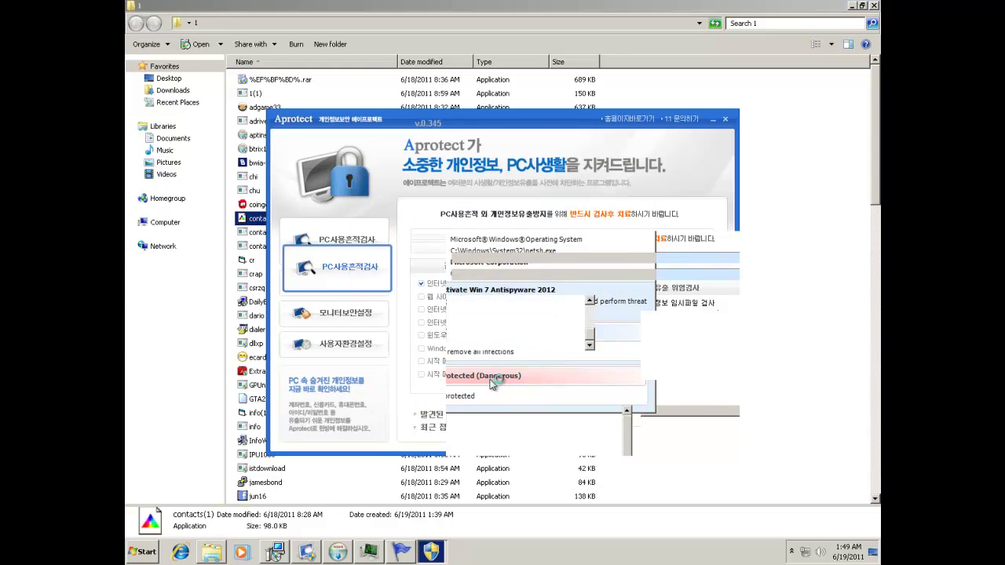
right_click(254, 220)
click(275, 227)
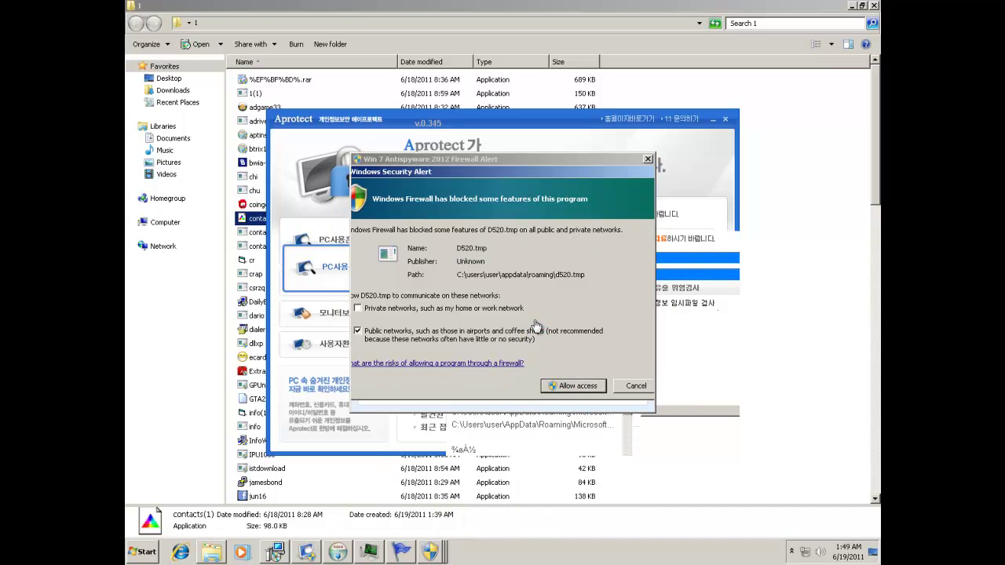
click(496, 317)
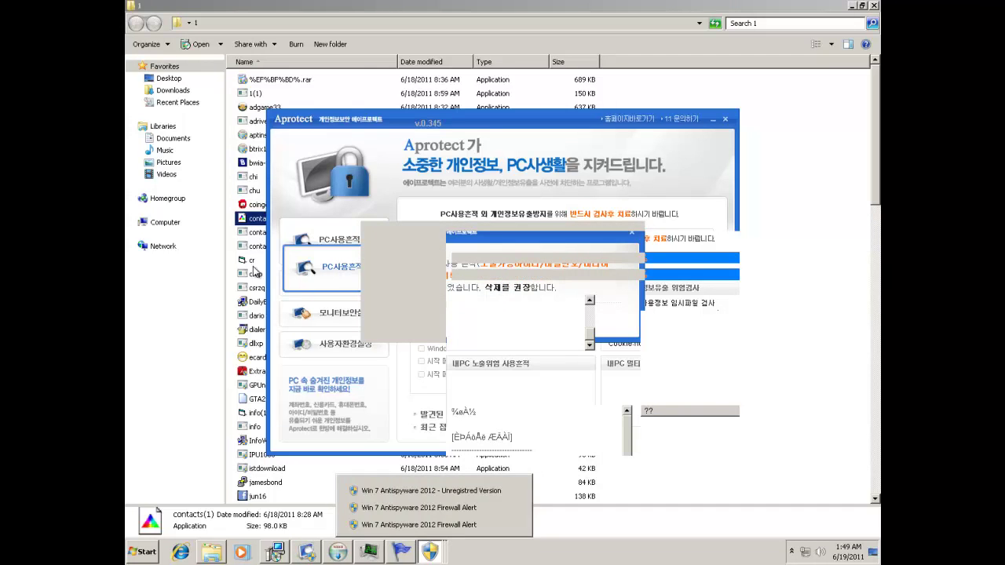
right_click(247, 234)
click(253, 243)
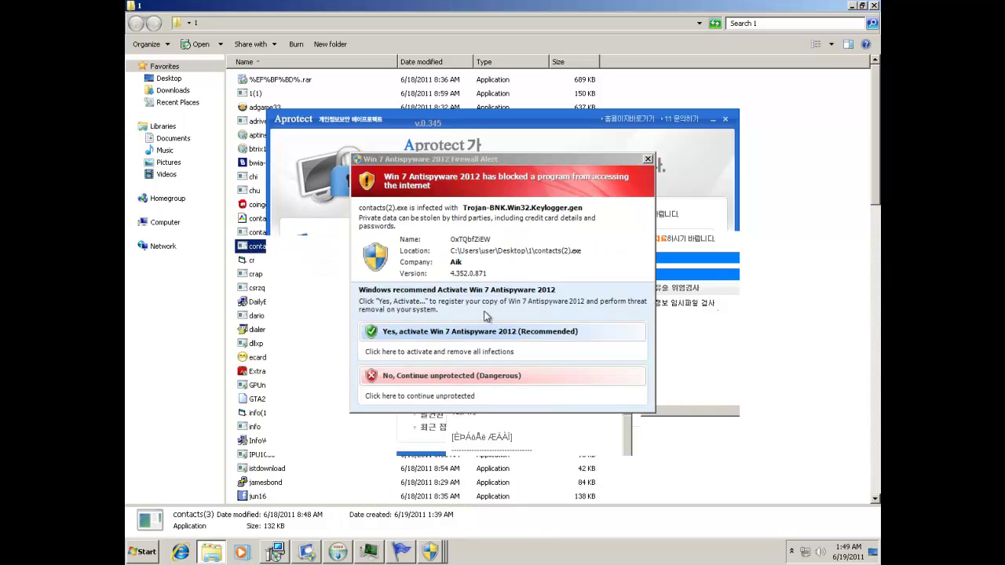
Run the contacts(3) sample and choose to continue unprotected at the Win 7 Antispyware 2012 Firewall Alert.
click(252, 246)
right_click(262, 253)
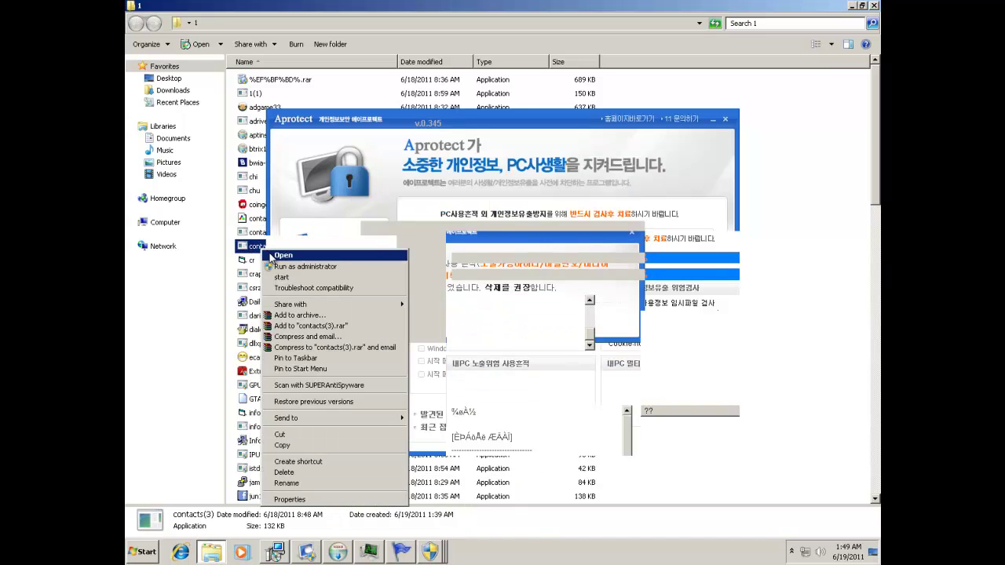
click(262, 262)
click(495, 376)
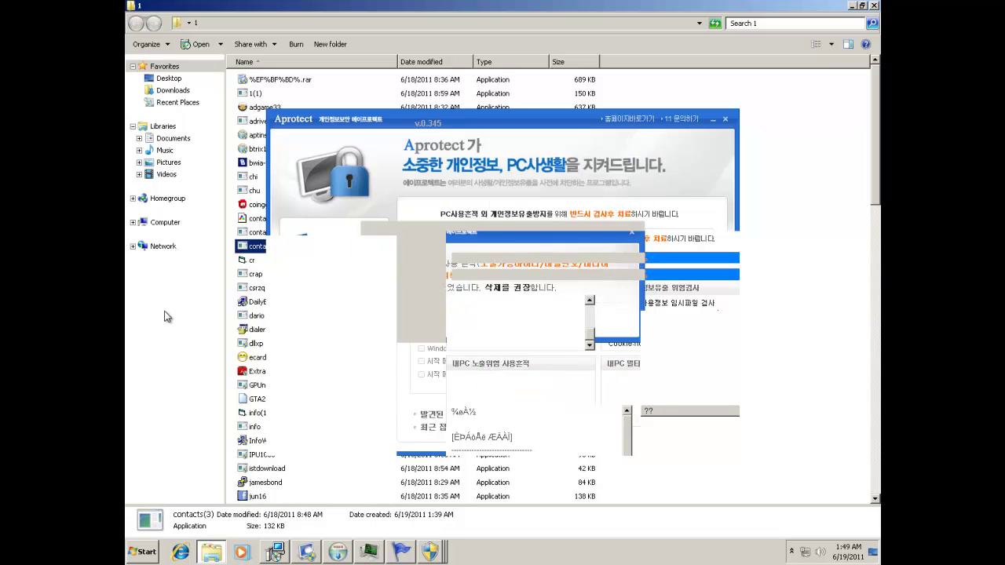
Run the cr and crap samples, choosing to continue unprotected at the Firewall Alert for crap.exe.
right_click(247, 262)
click(255, 272)
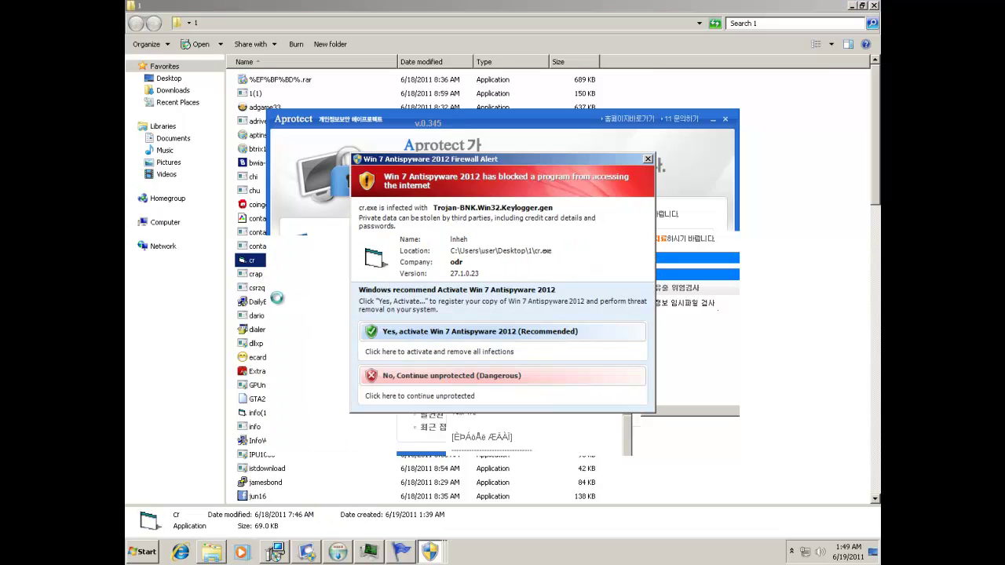
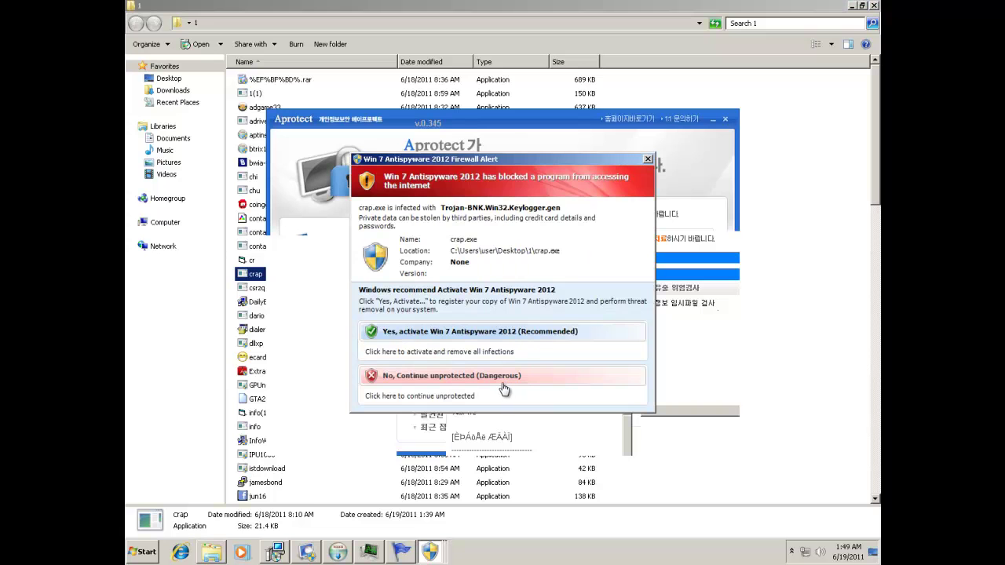
click(503, 388)
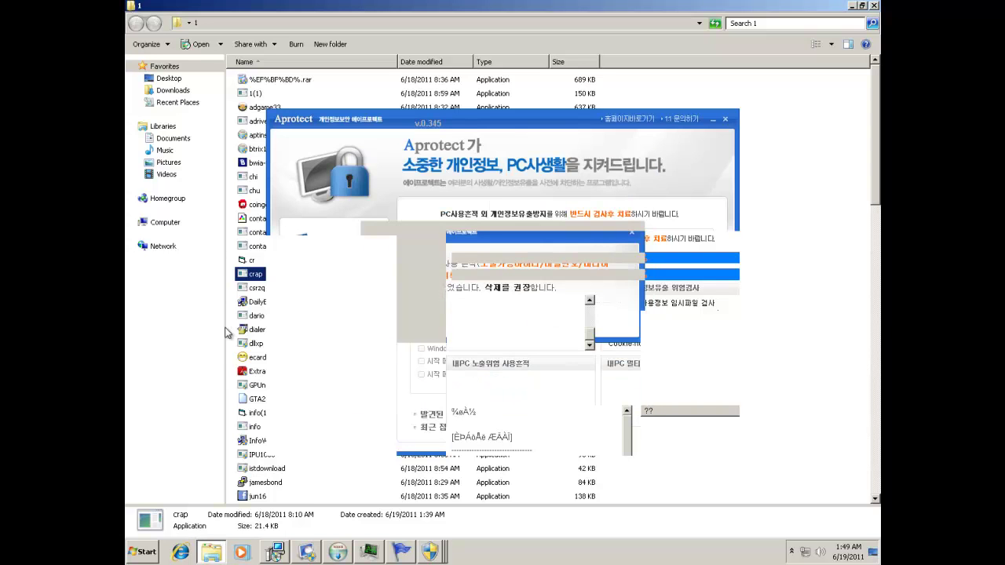
Run the csrzq and DailyBibleGuide samples, choosing to continue unprotected at each Win 7 Antispyware 2012 Firewall Alert.
right_click(263, 293)
click(314, 39)
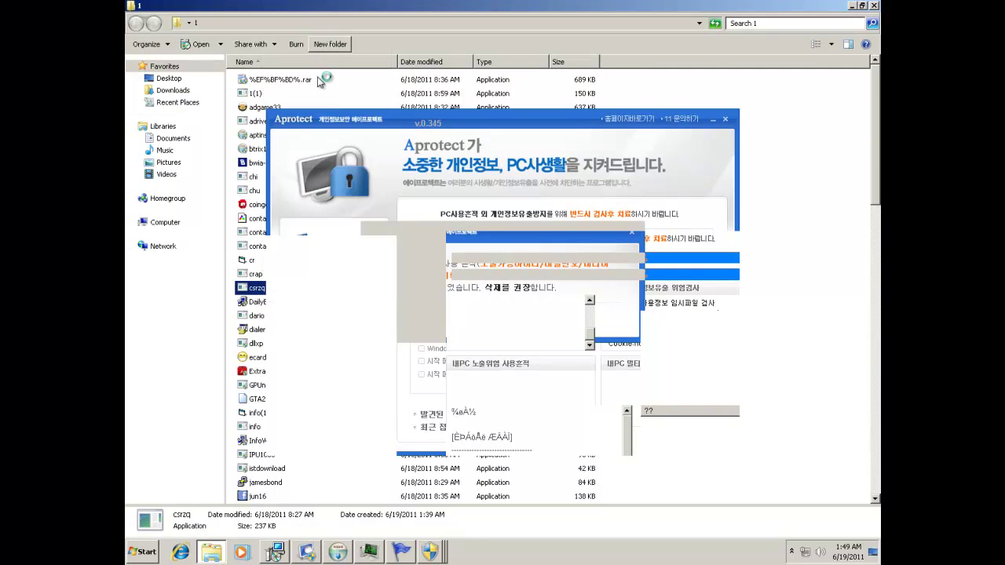
click(428, 396)
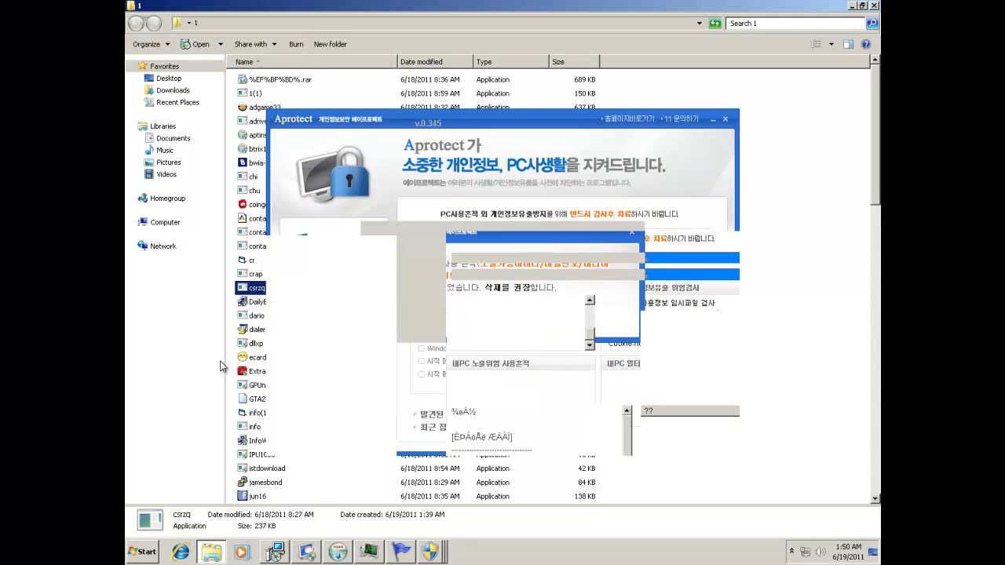
right_click(265, 306)
click(361, 9)
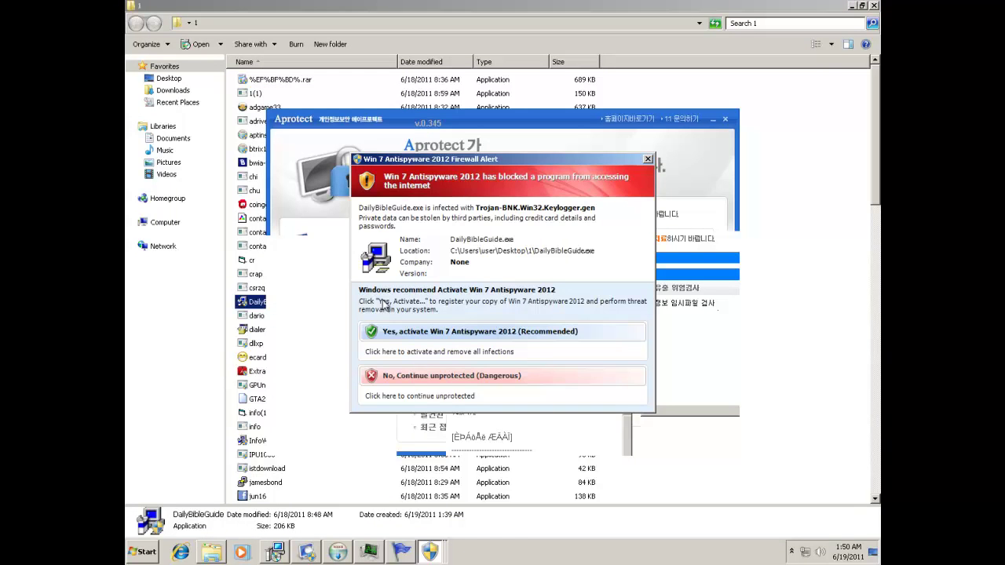
click(409, 376)
Run the dario sample and choose to continue unprotected at its Firewall Alert.
right_click(248, 315)
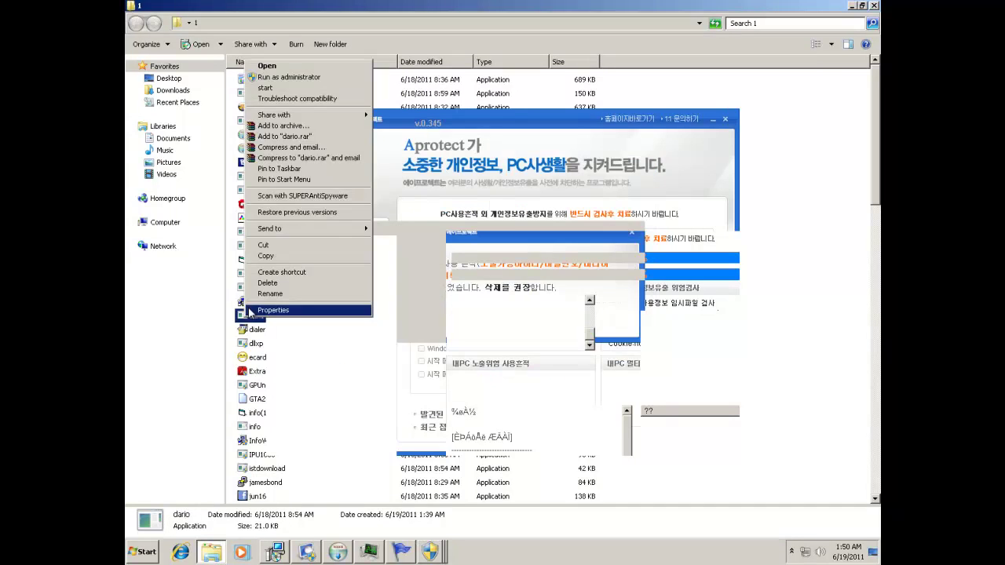
click(265, 67)
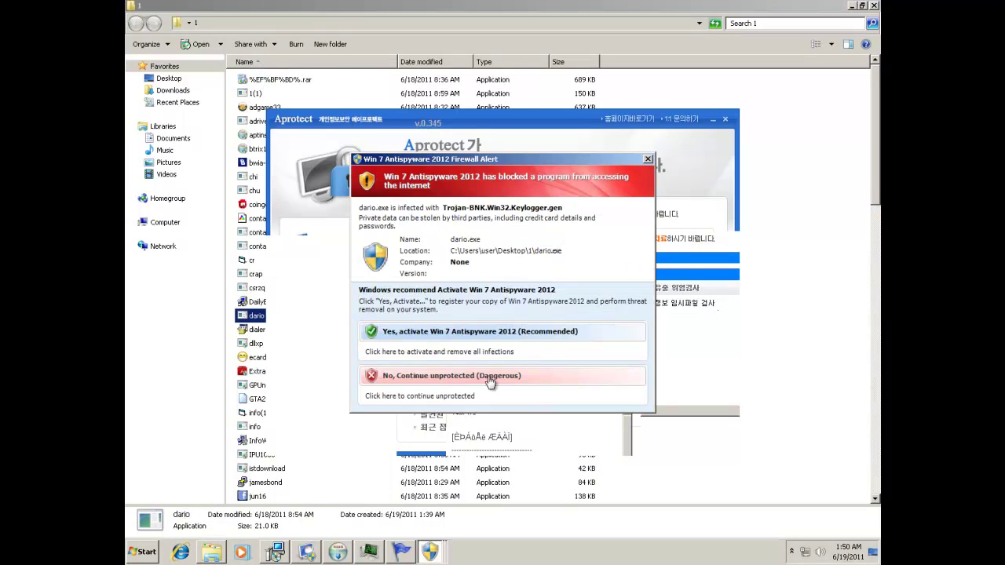
click(485, 390)
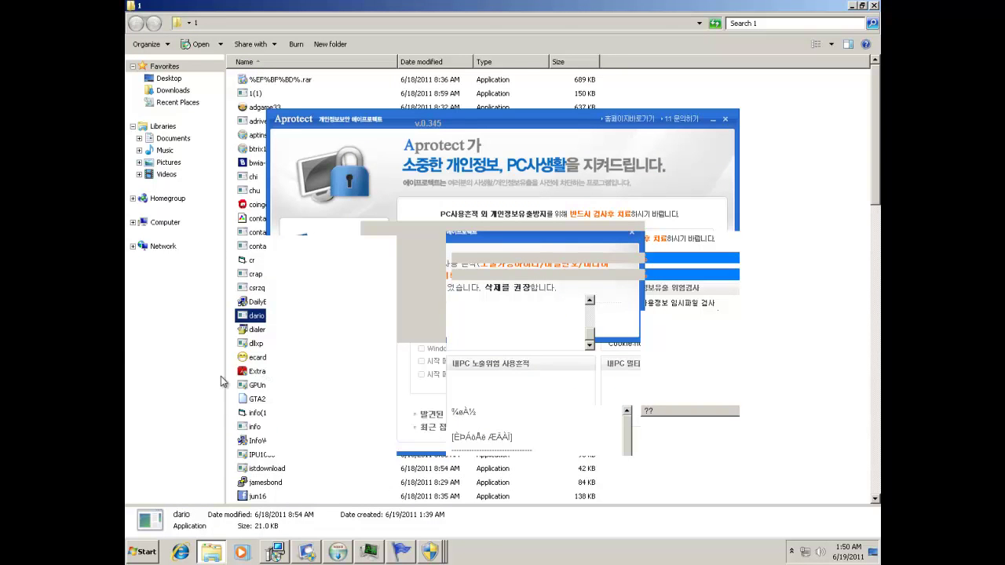
Close the folder "1" window and choose to continue unprotected at the Firewall Alert for contacts(1).exe.
right_click(218, 556)
click(235, 523)
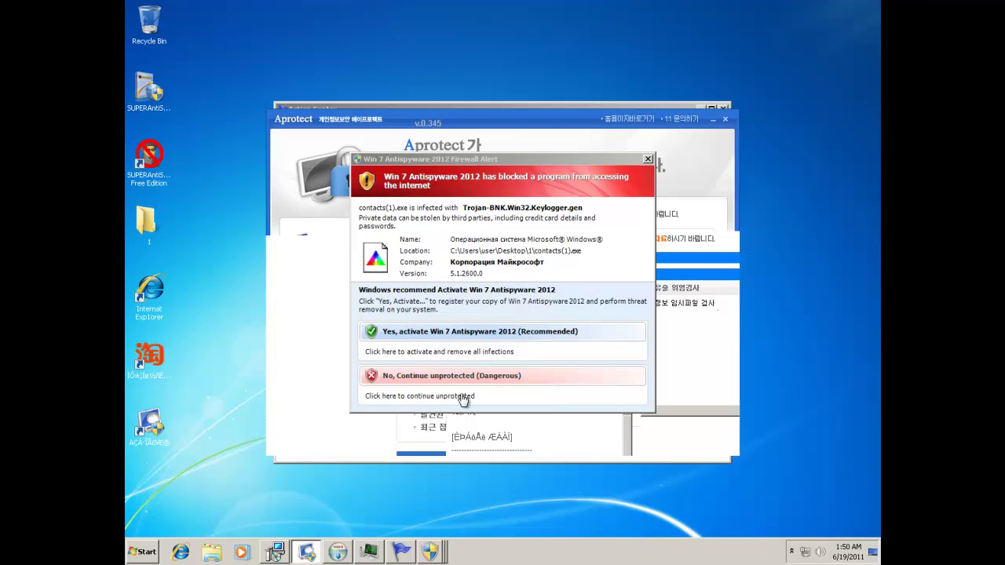
click(463, 398)
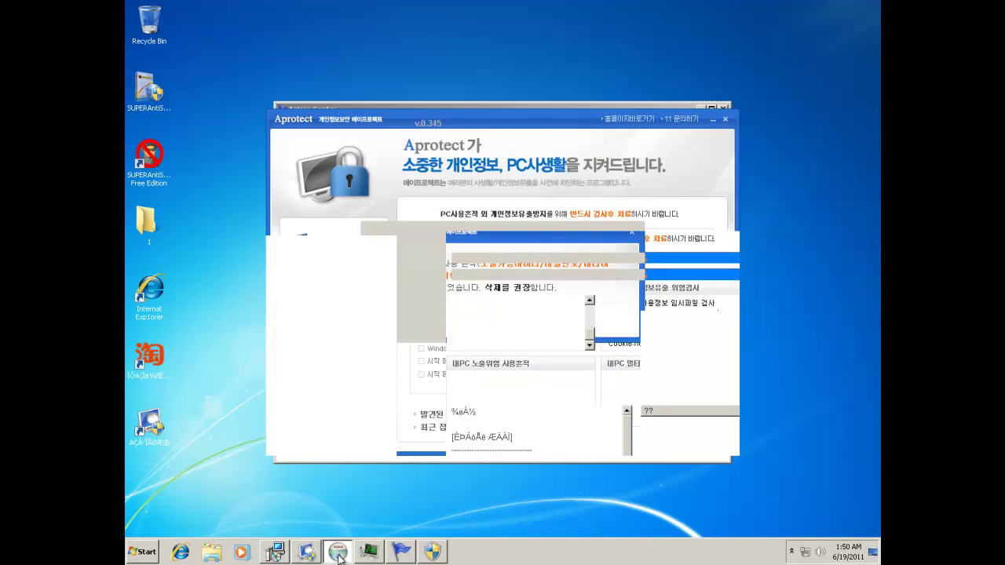
Bring up Windows Task Manager, maximize it and look through the list of running processes.
click(368, 552)
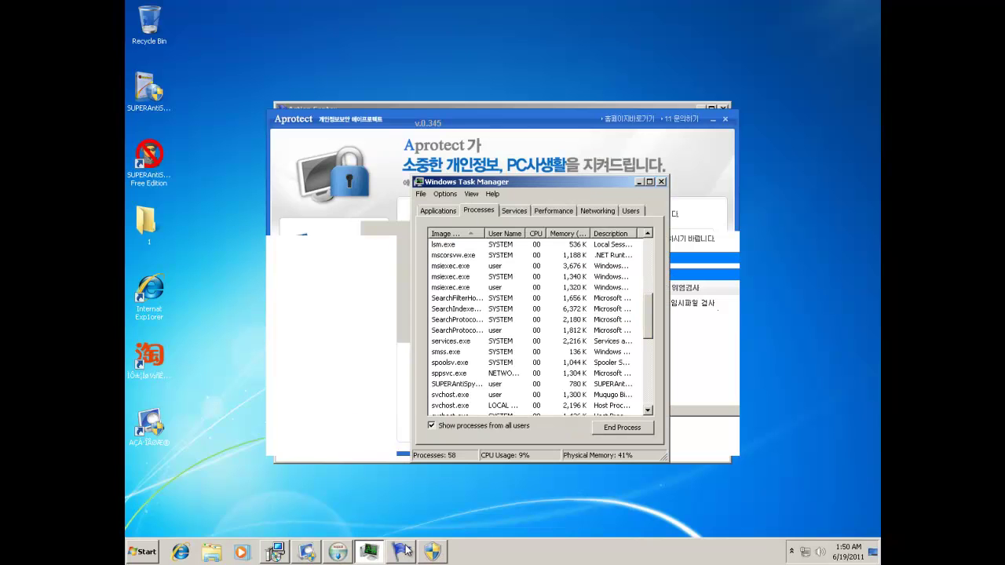
double_click(538, 189)
scroll(531, 193, up, 6)
key(a)
key(a)
key(a)
scroll(156, 181, down, 6)
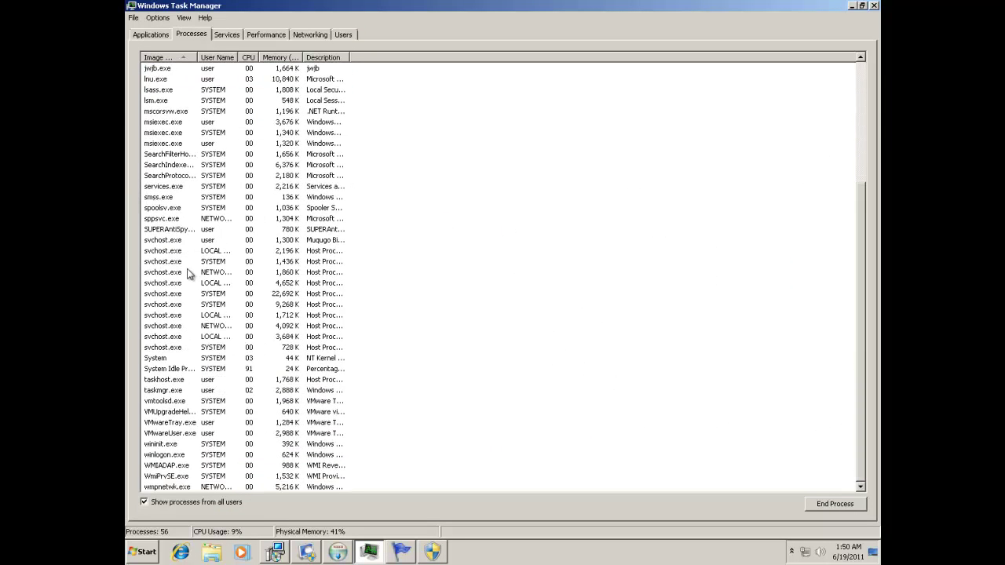
Check the other open windows, open SUPERAntiSpyware, and choose to continue unprotected at the netsh.exe Firewall Alert.
click(305, 553)
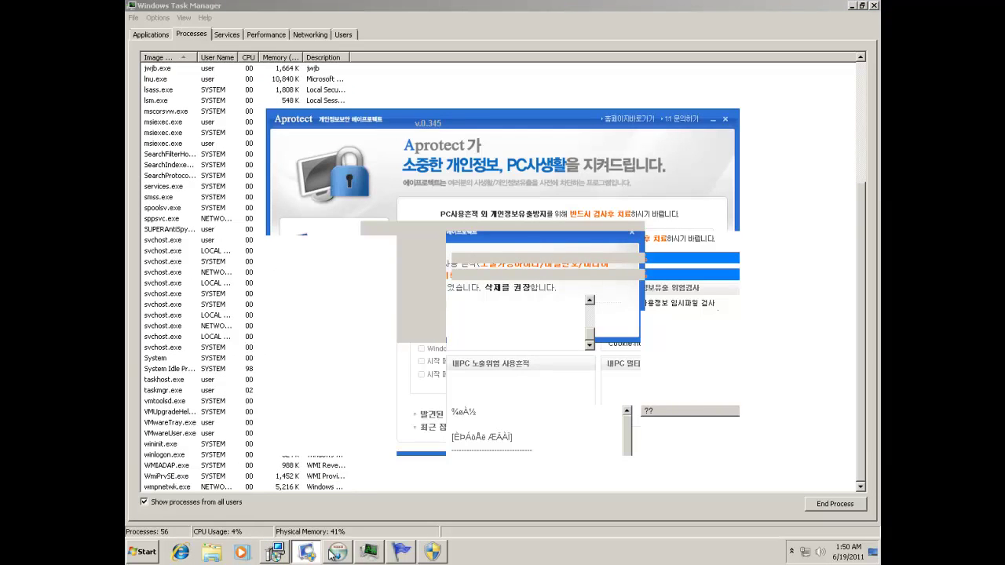
click(442, 553)
click(403, 553)
click(793, 551)
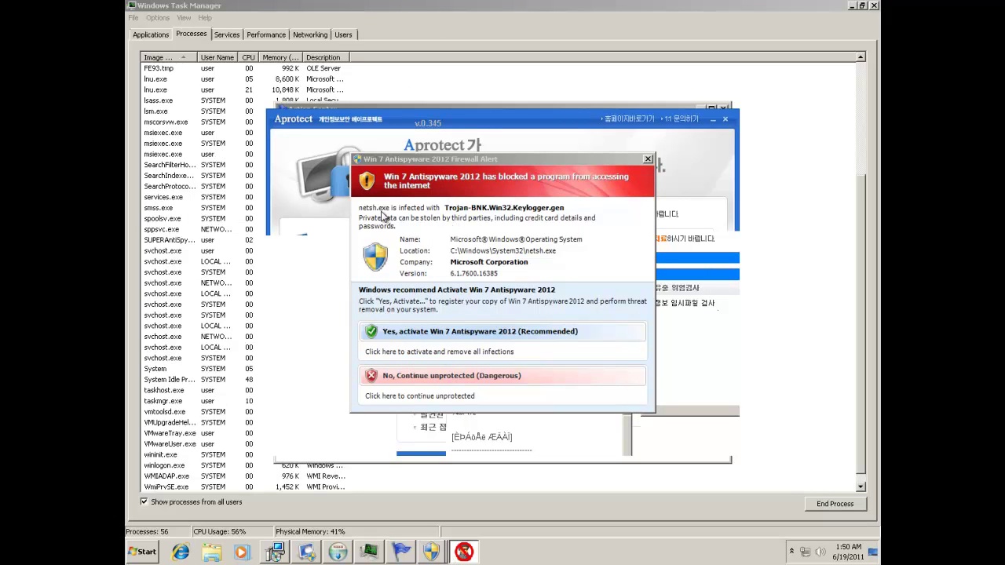
click(430, 397)
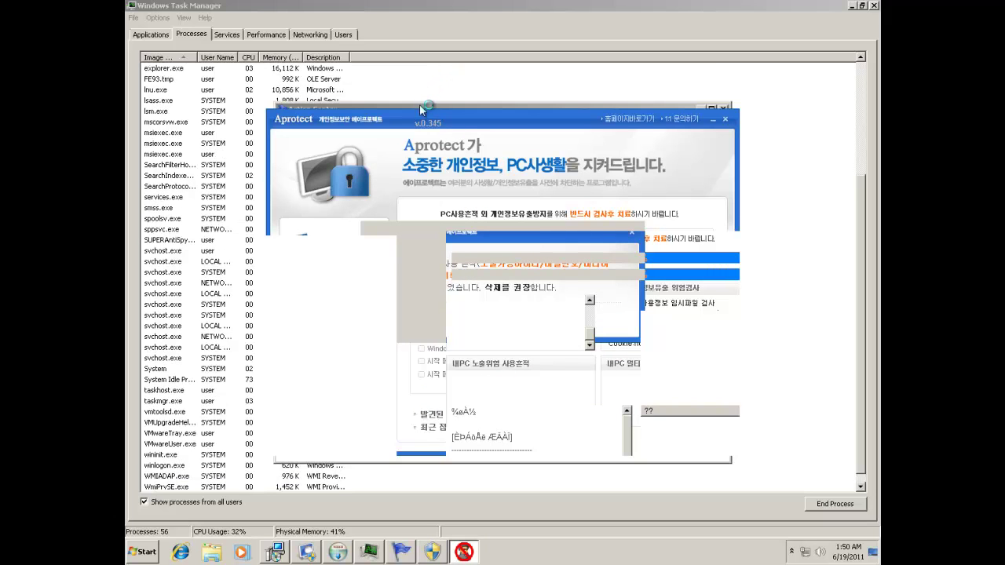
Sort the Task Manager processes by image name in ascending order to examine them, and continue unprotected at the repeated netsh.exe alerts.
click(174, 58)
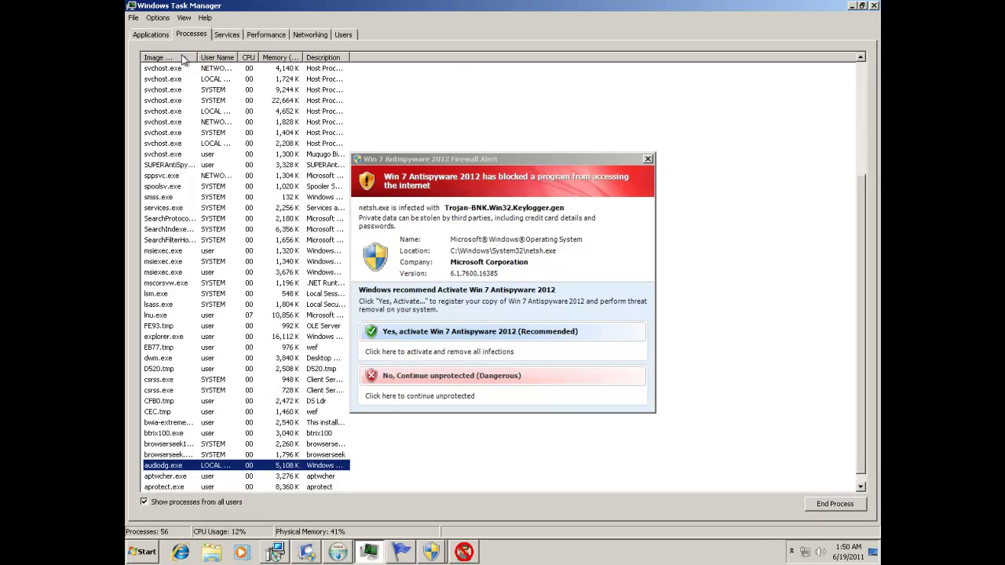
click(182, 55)
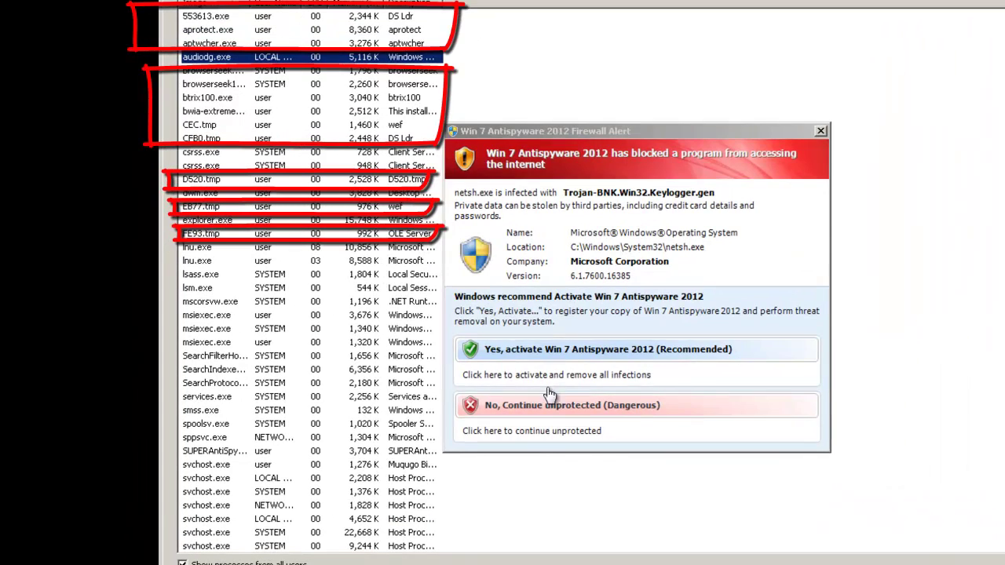
click(543, 419)
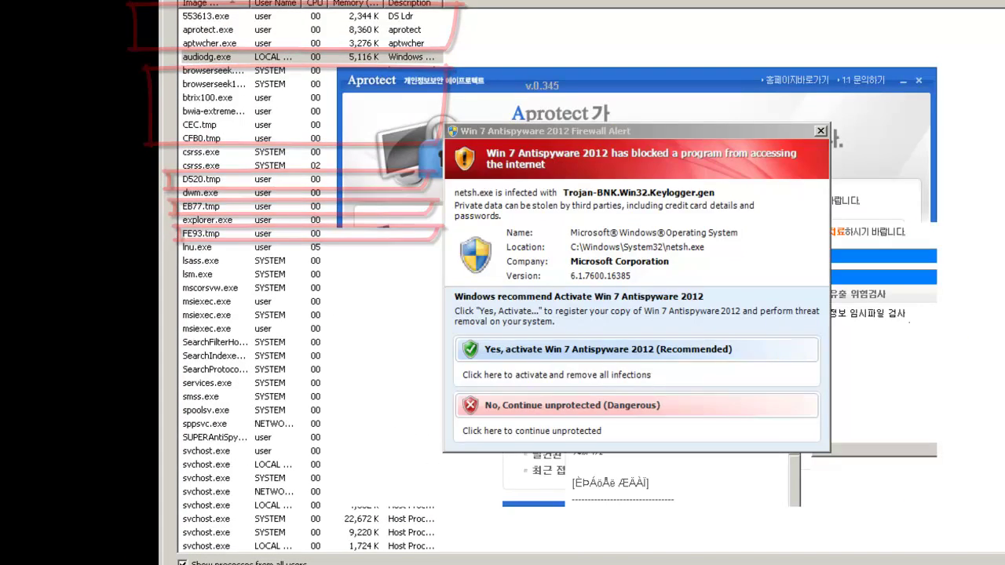
click(574, 440)
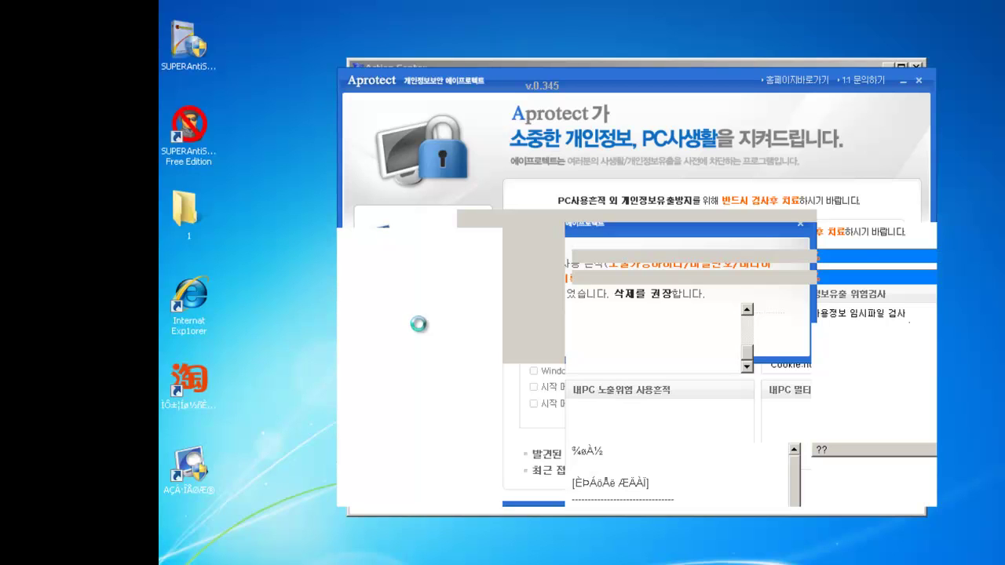
Reopen folder "1" from the desktop.
double_click(184, 210)
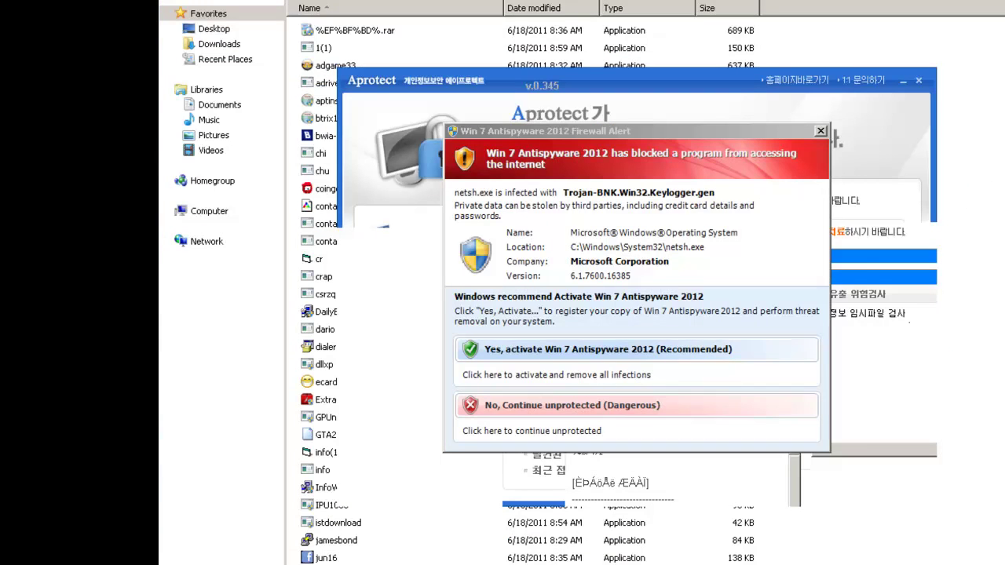
click(314, 27)
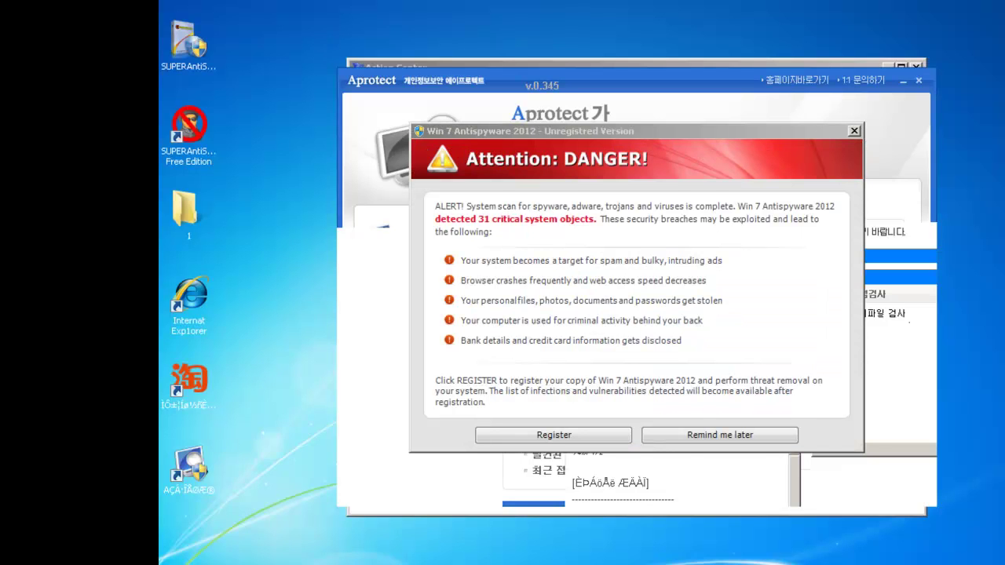
Restart Windows, forcing the restart despite the programs that still need to close.
key(super)
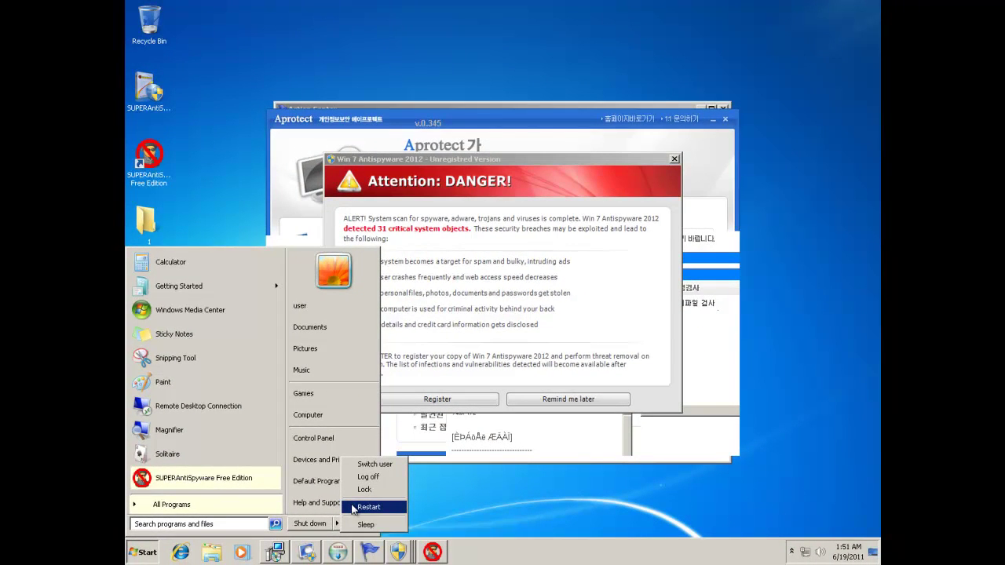
click(353, 507)
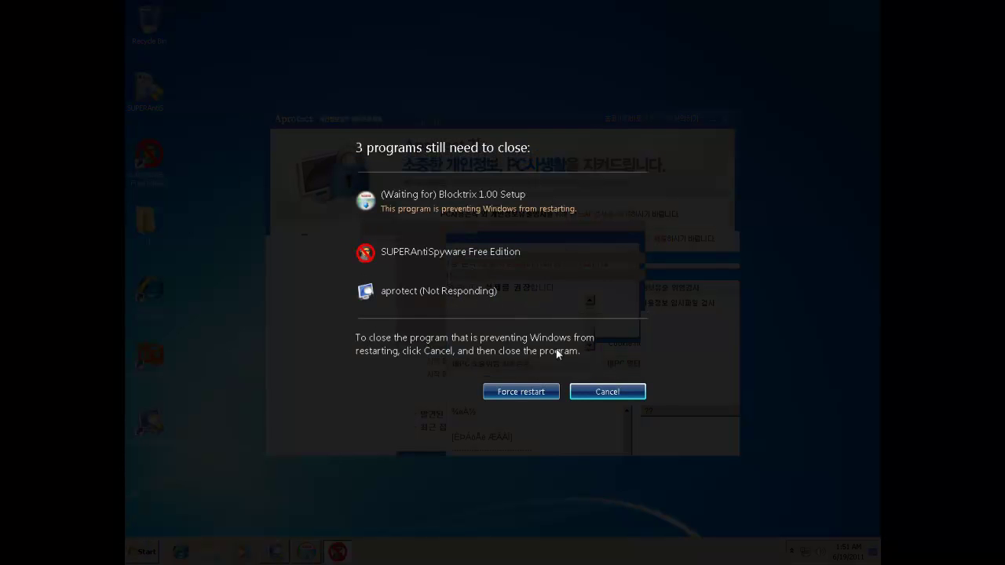
click(527, 392)
click(547, 395)
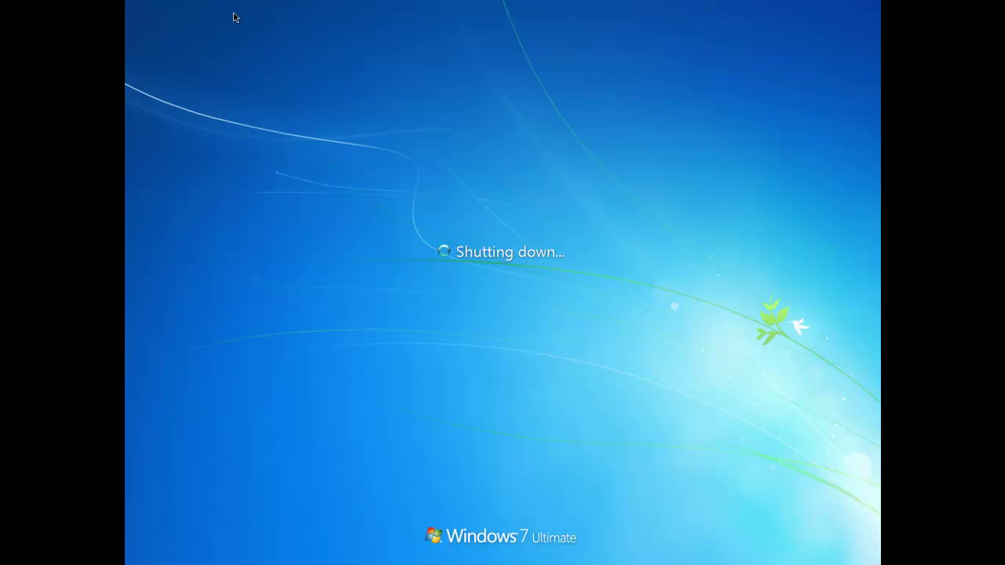
Reset the "Windows 7" virtual machine in VMware Workstation and confirm the reset.
click(149, 0)
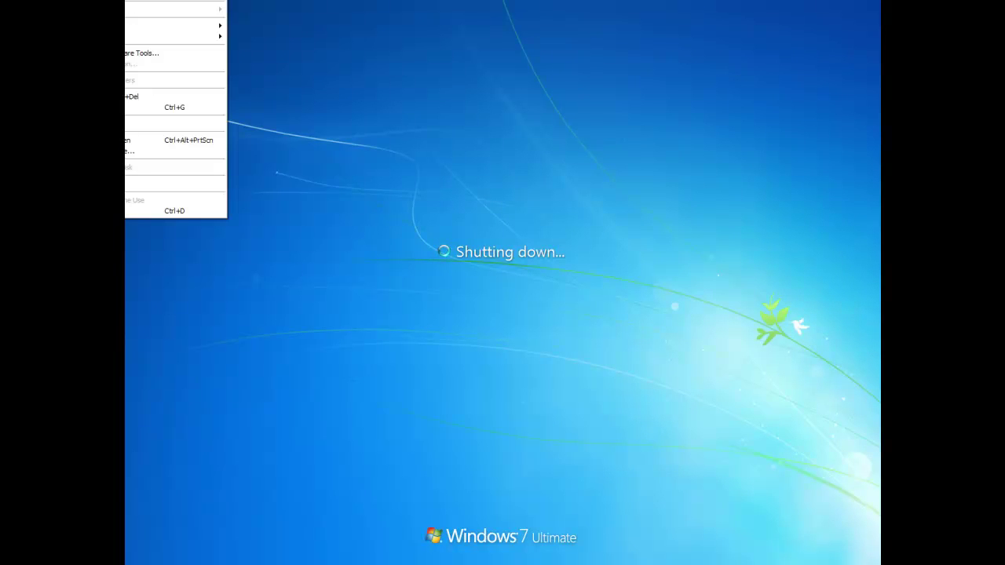
mouse_move(196, 0)
click(310, 4)
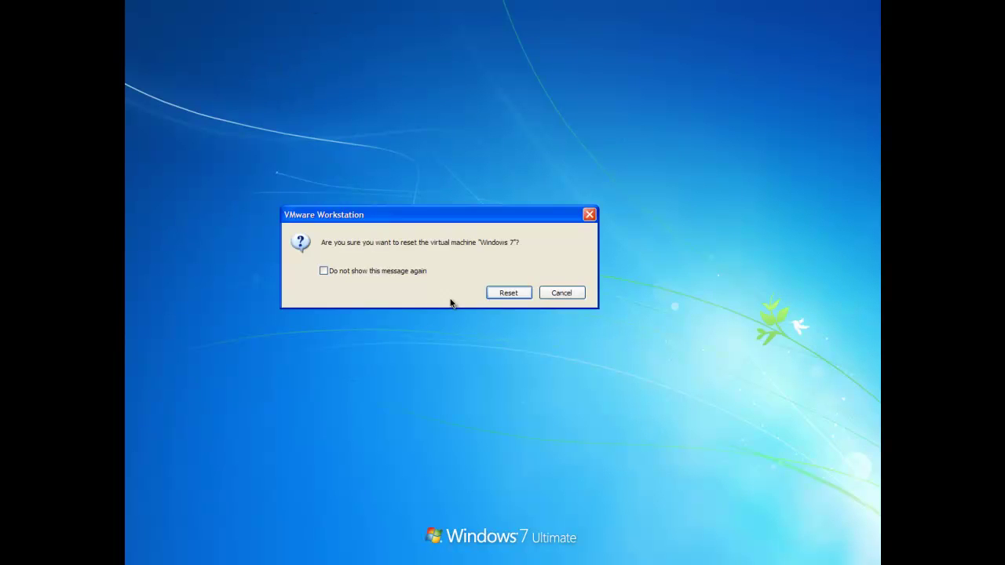
click(501, 294)
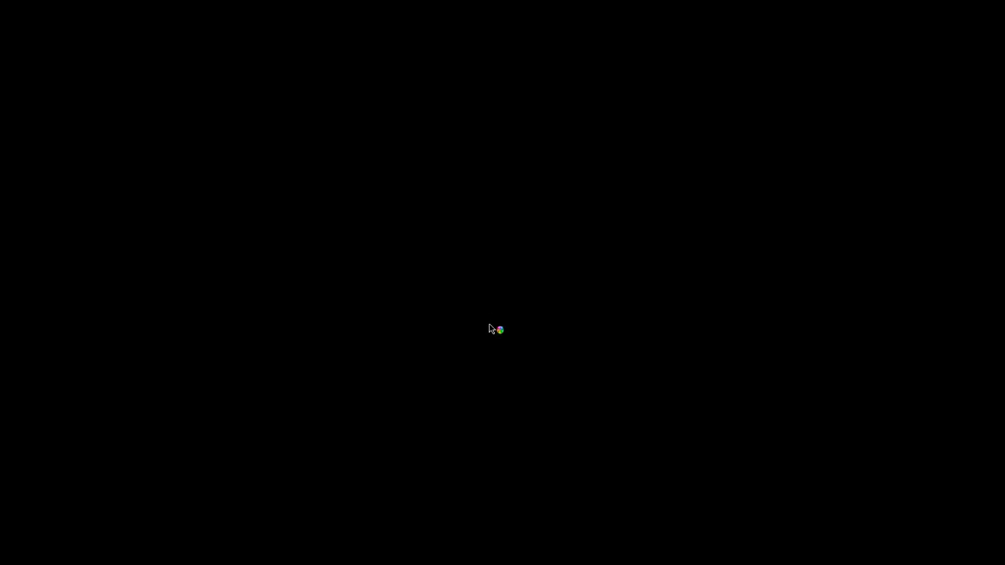
click(553, 295)
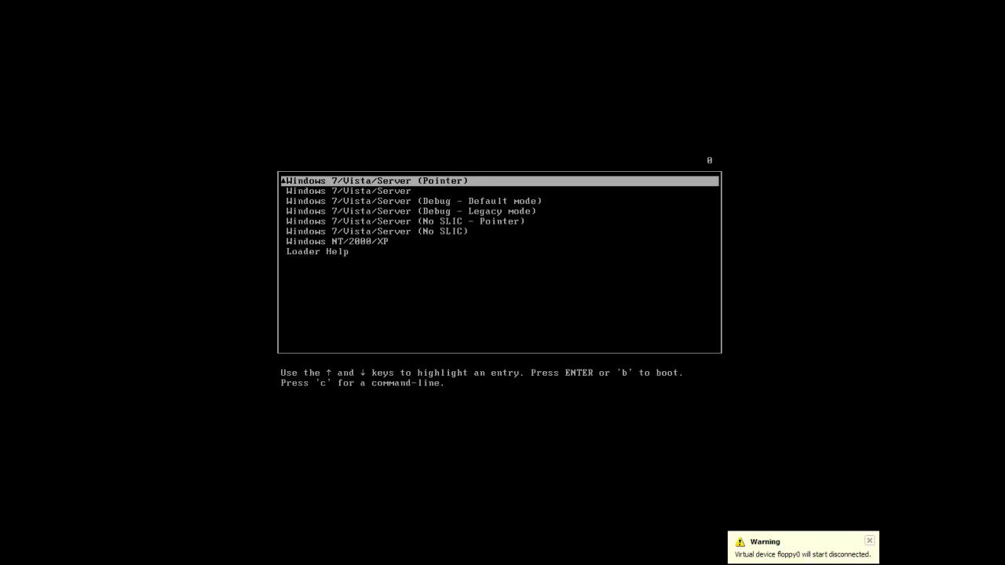
Look through the boot loader entries from Windows 7/Vista/Server (Pointer) down to Loader Help.
key(Down)
key(Down)
key(Down)
key(Down)
key(Down)
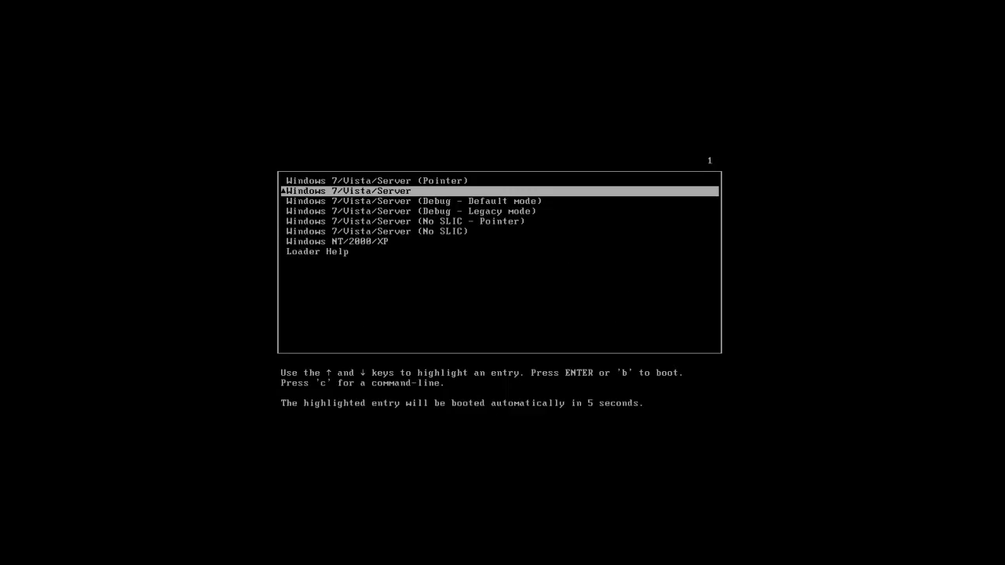
key(Down)
key(Down)
key(Down)
key(Down)
key(Down)
key(Down)
key(Down)
key(Down)
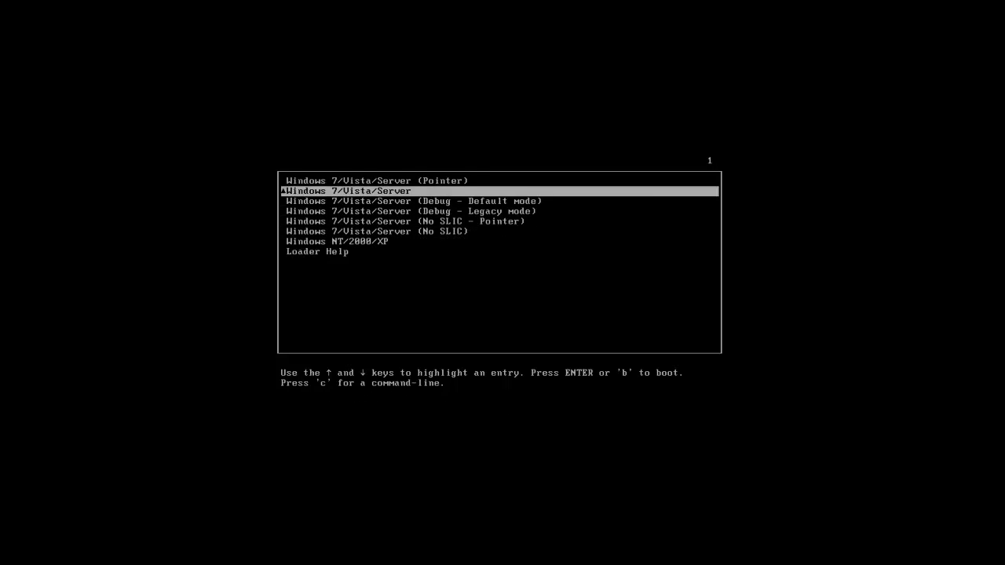
key(Down)
key(Down)
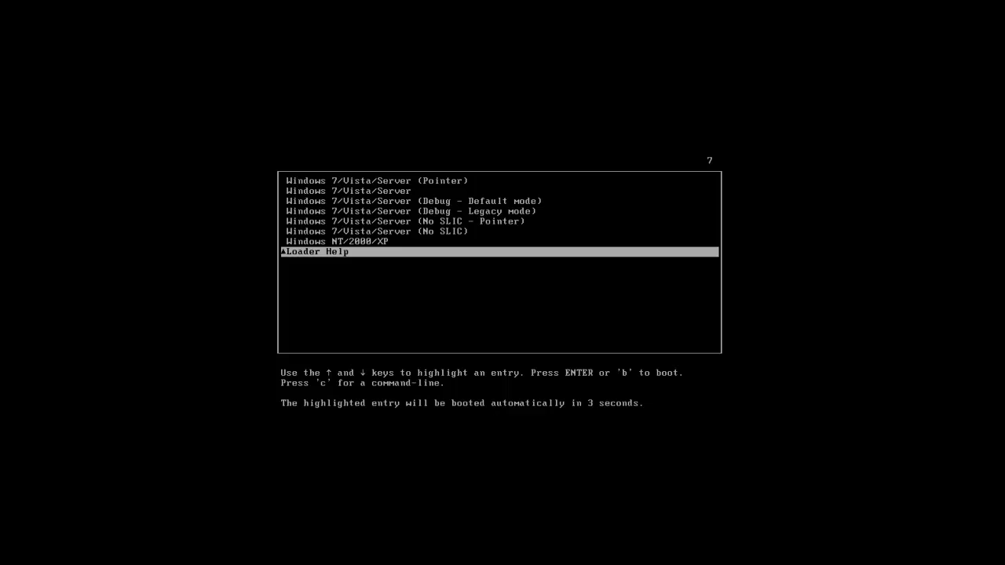
key(Down)
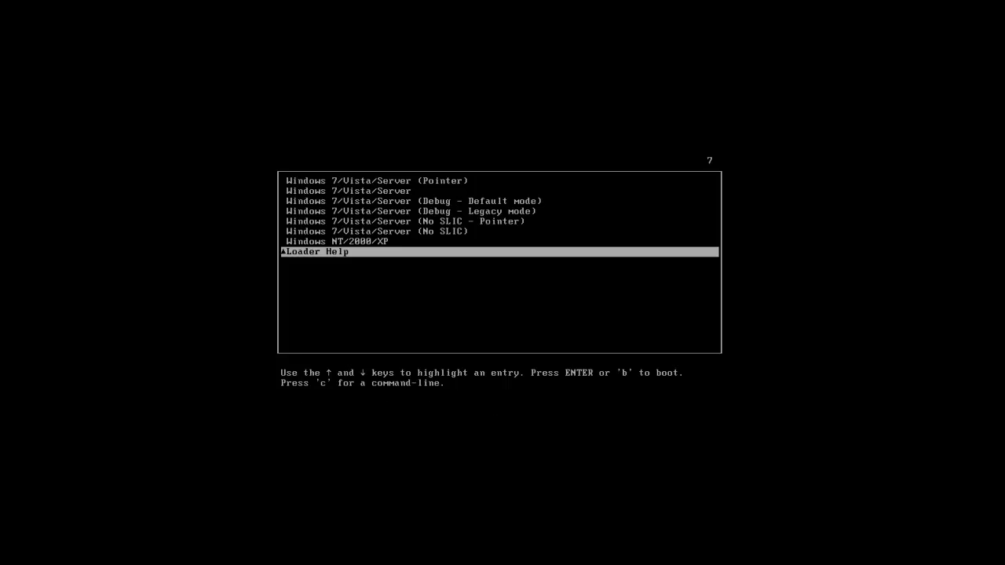
Try to boot the virtual machine with the Windows 7/Vista/Server (No SLIC - Pointer) entry.
key(Up)
key(Up)
key(Up)
key(Up)
key(Up)
key(Up)
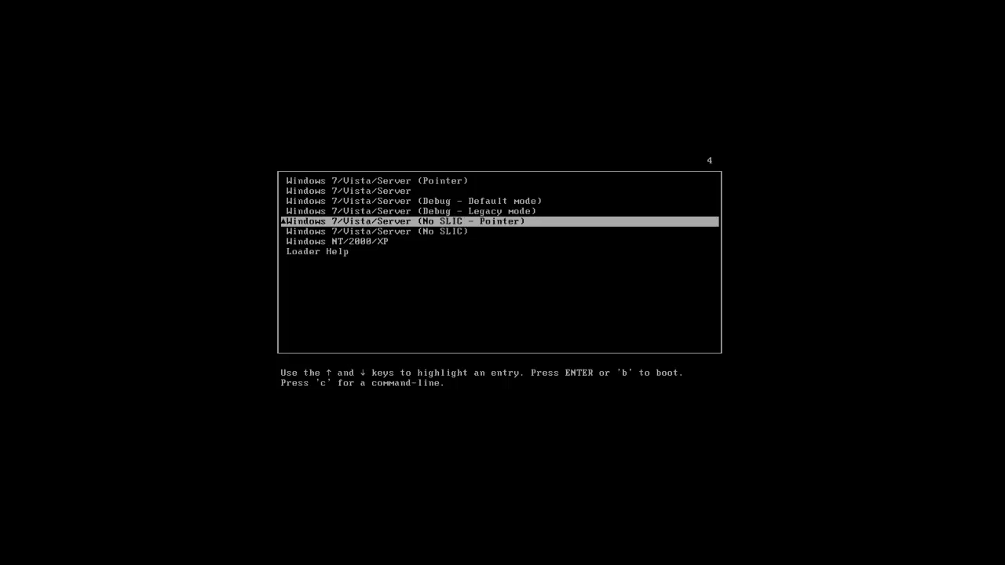
key(Return)
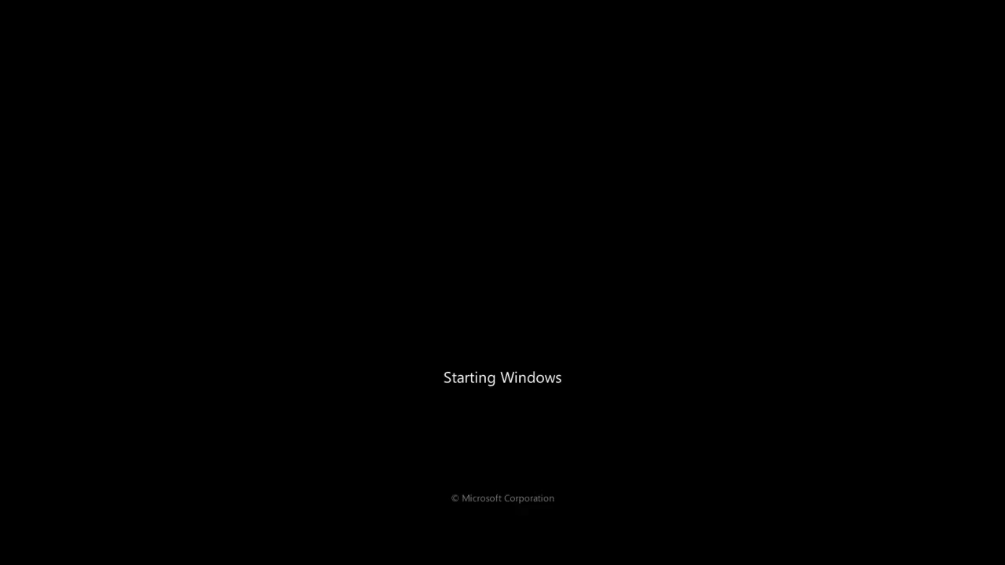
Reset the "Windows 7" virtual machine again during Windows startup and confirm the reset.
click(141, 0)
mouse_move(181, 6)
click(244, 4)
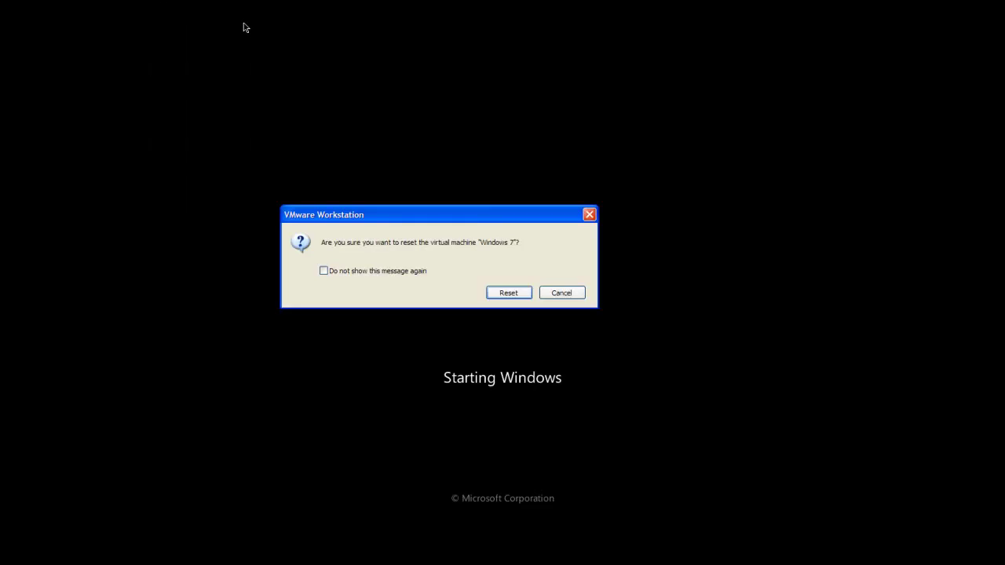
click(505, 291)
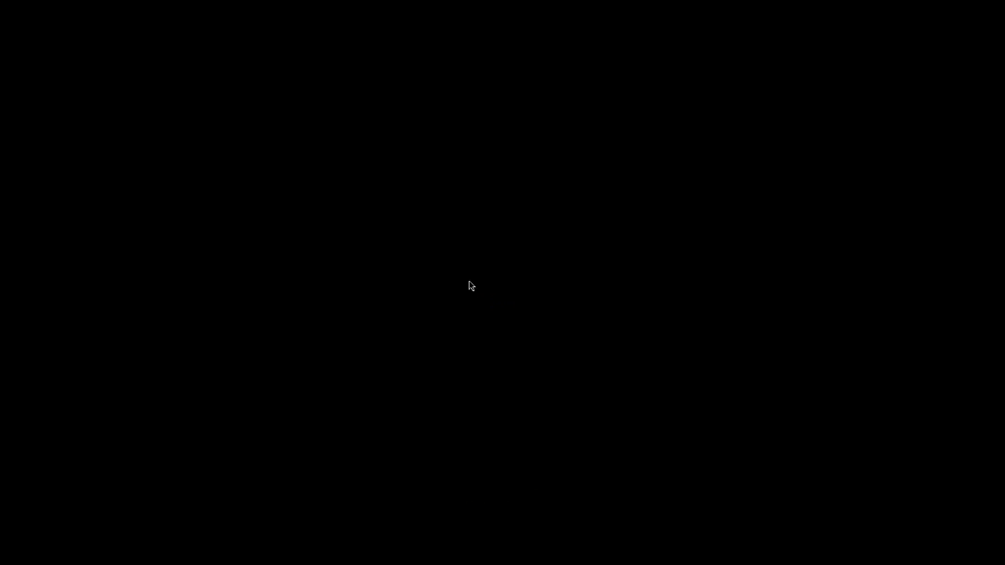